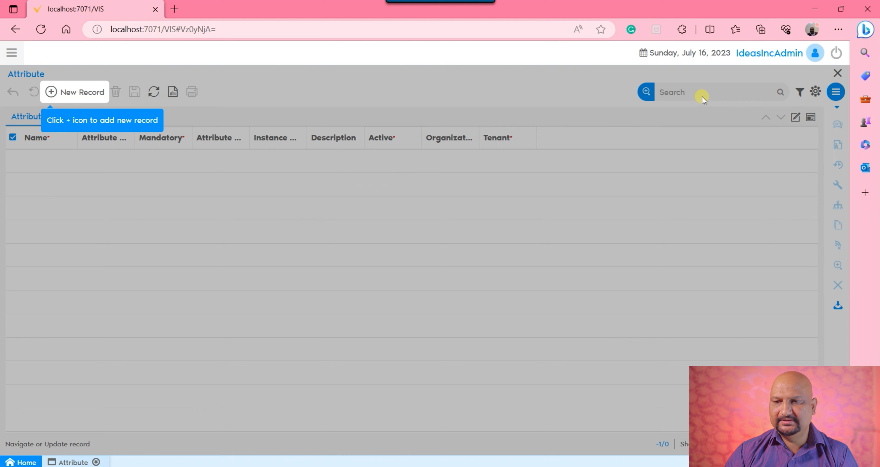
# Step: Create and save an attribute named Color with the attribute value type List
pyautogui.click(792, 114)
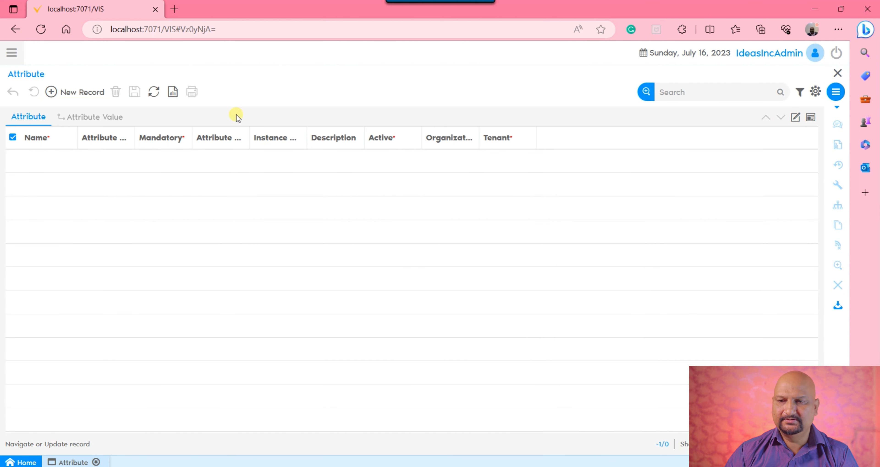
pyautogui.click(795, 117)
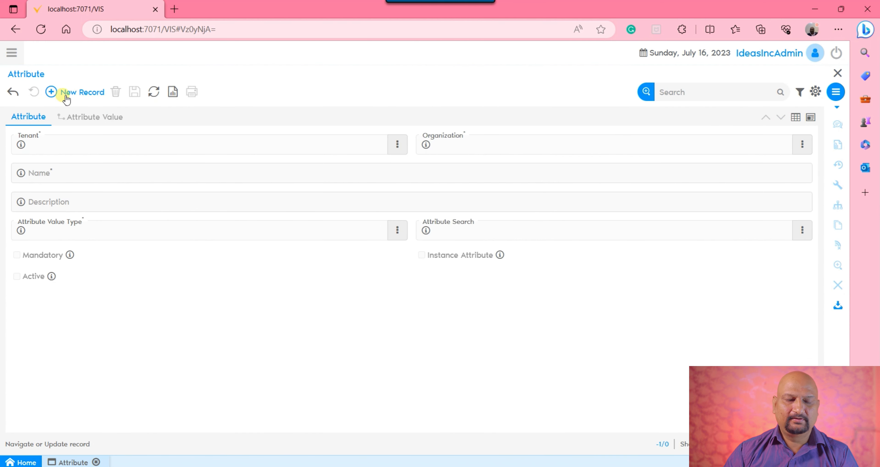
pyautogui.click(79, 91)
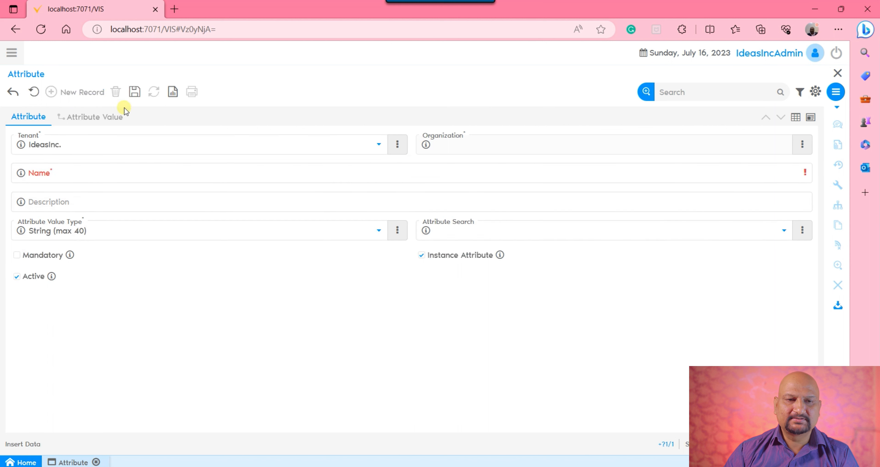
pyautogui.click(161, 176)
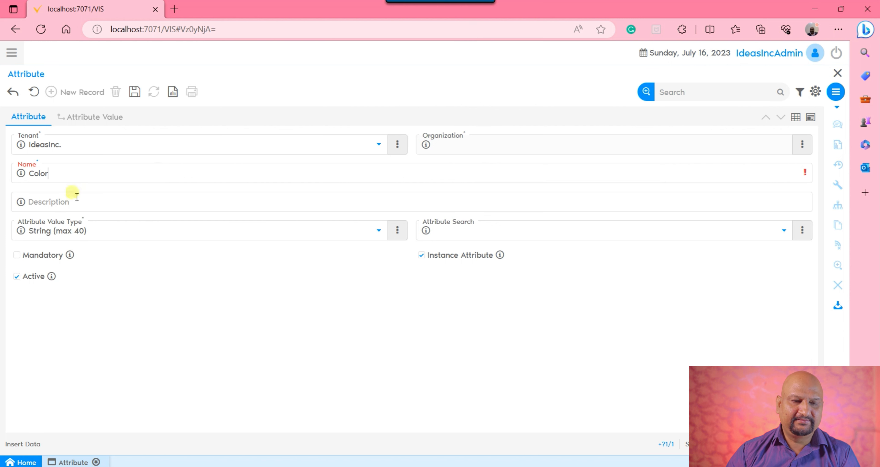
pyautogui.click(181, 231)
pyautogui.click(53, 250)
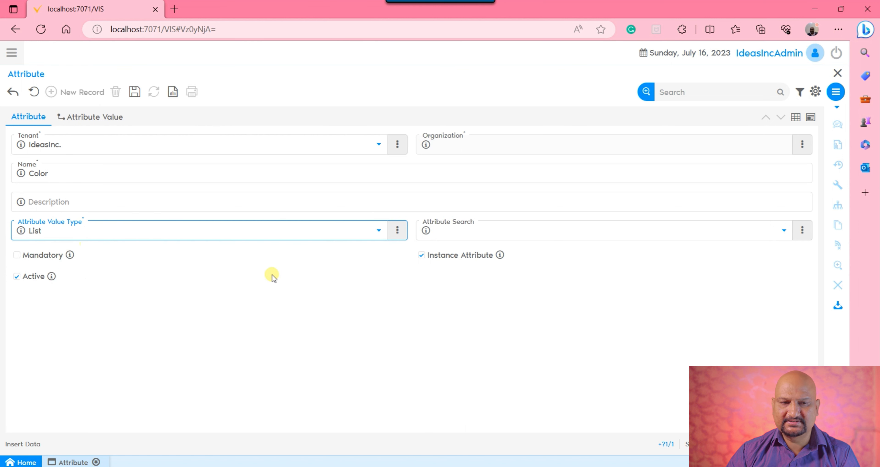
pyautogui.click(135, 96)
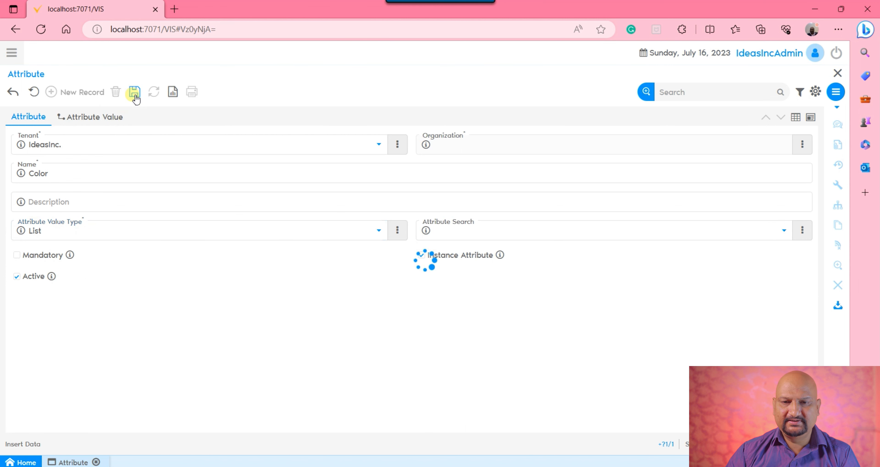
# Step: Add and save an attribute value for Color with search key B and name Black
pyautogui.click(101, 118)
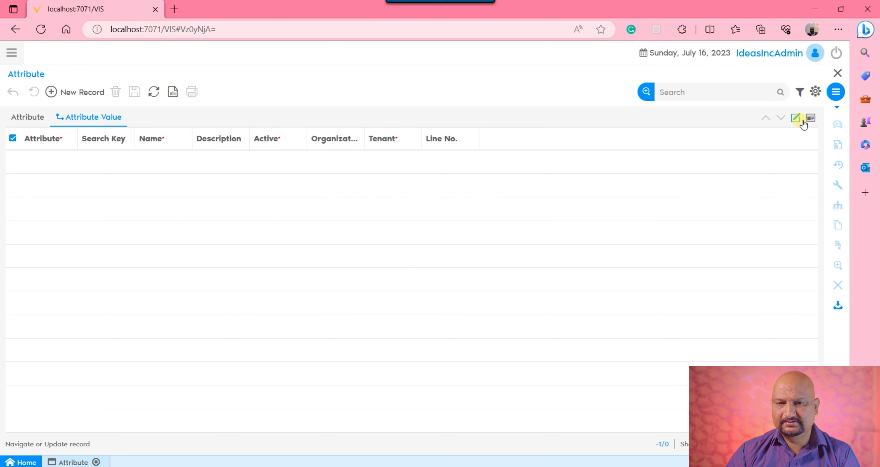
pyautogui.click(90, 91)
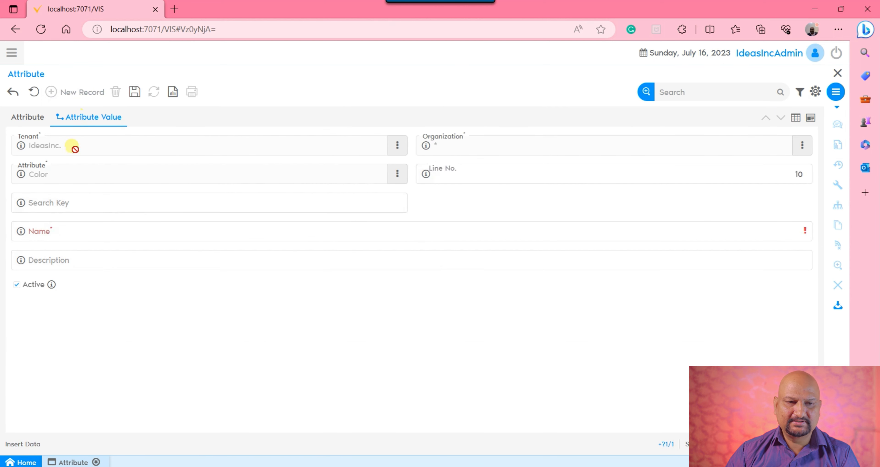
pyautogui.click(110, 211)
pyautogui.press('Tab')
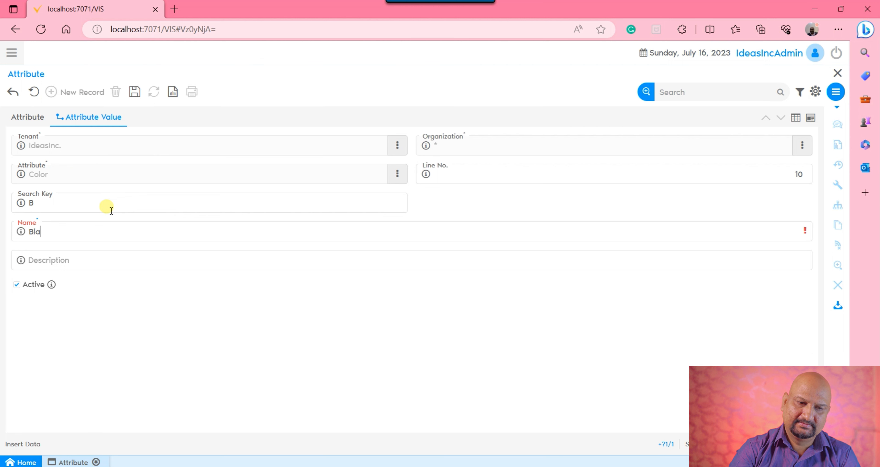
pyautogui.write('Black')
pyautogui.click(134, 92)
# Step: Add and save another Color value with search key R and name Red
pyautogui.click(78, 99)
pyautogui.click(76, 213)
pyautogui.press('Tab')
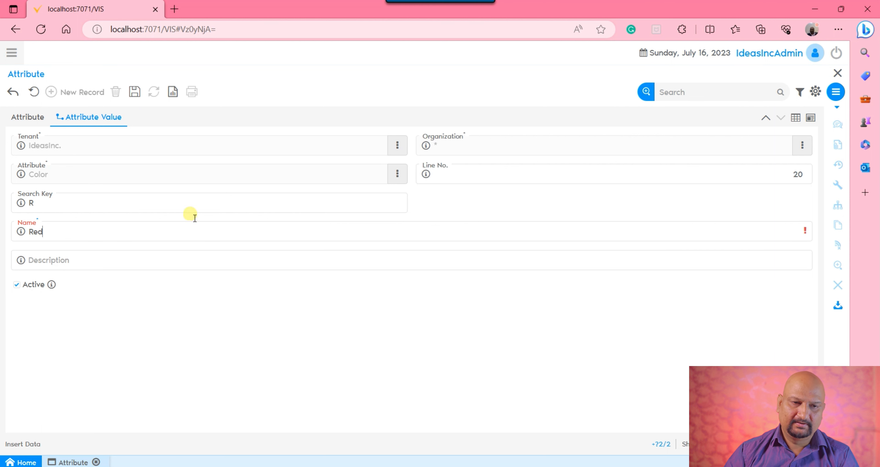
pyautogui.click(134, 92)
# Step: Add and save a third Color value with search key P and name Pink, and show the values as a list
pyautogui.click(97, 102)
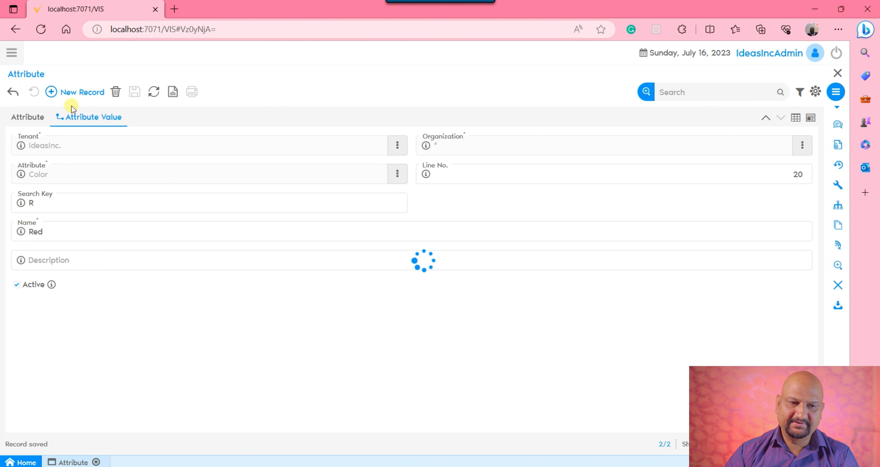
pyautogui.click(77, 194)
pyautogui.write('P')
pyautogui.press('Tab')
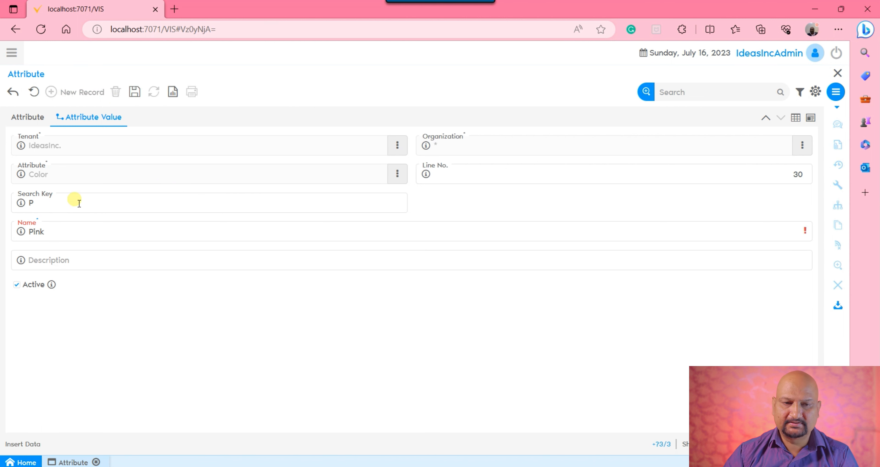
pyautogui.click(134, 92)
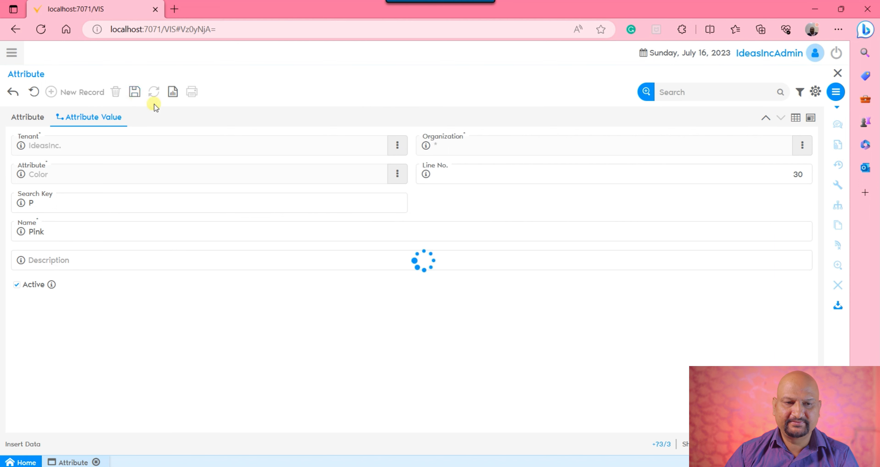
pyautogui.click(796, 118)
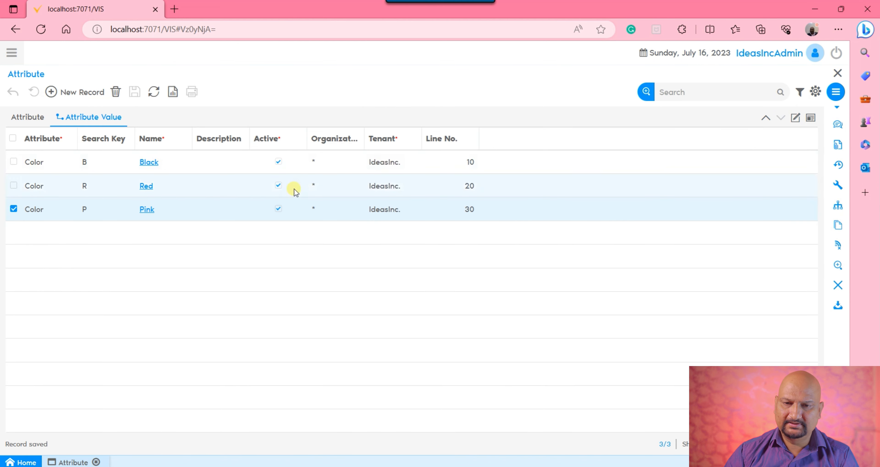
# Step: Create and save a second attribute named Size with the attribute value type List
pyautogui.click(41, 118)
pyautogui.click(85, 92)
pyautogui.click(112, 175)
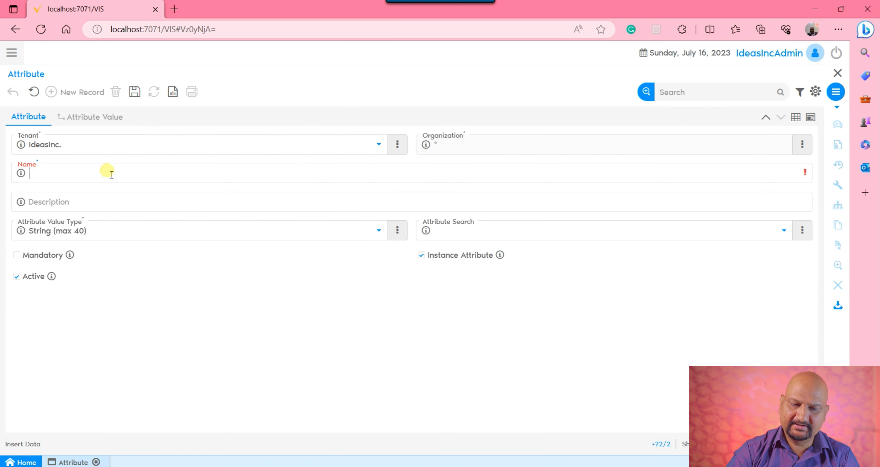
pyautogui.click(173, 230)
pyautogui.click(68, 250)
pyautogui.click(94, 307)
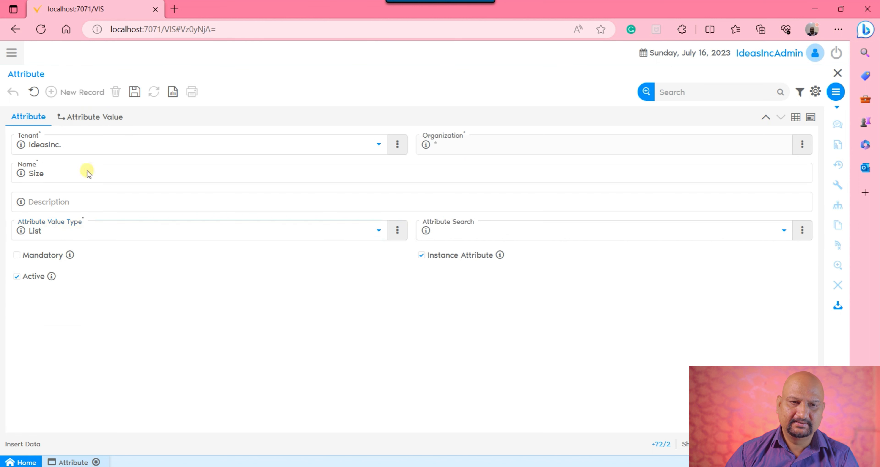
pyautogui.click(135, 92)
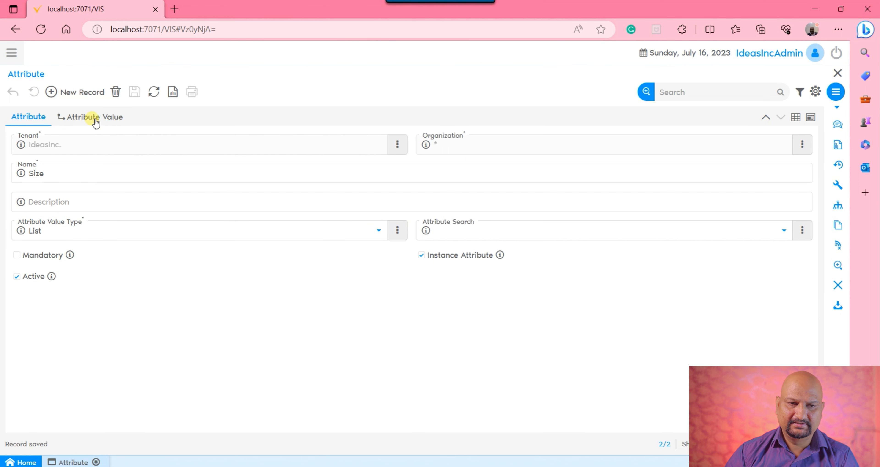
# Step: Add and save an attribute value for Size with search key S and name Small
pyautogui.click(96, 118)
pyautogui.click(82, 92)
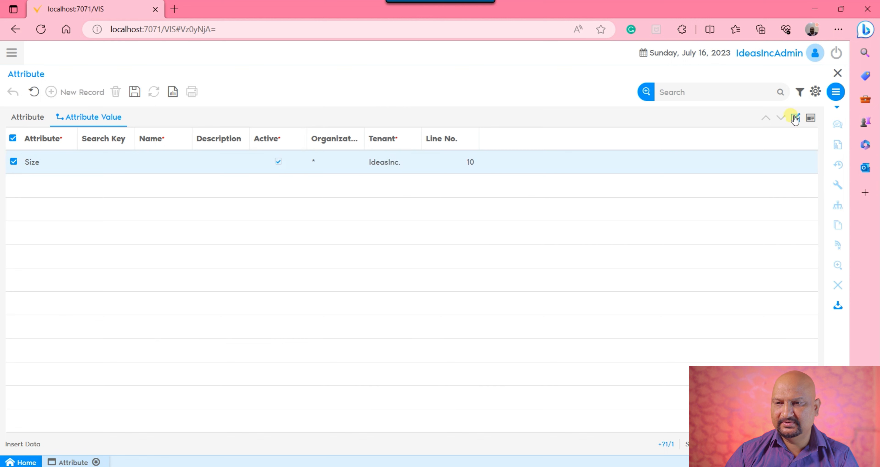
pyautogui.click(794, 119)
pyautogui.click(111, 206)
pyautogui.press('Tab')
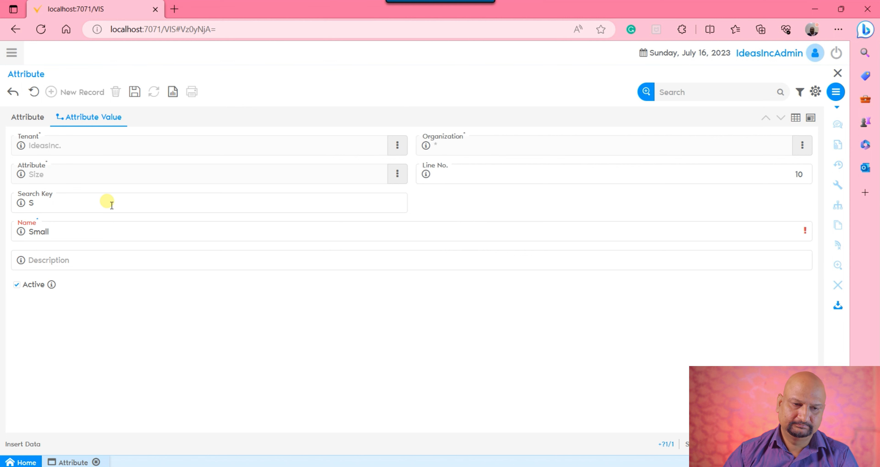
pyautogui.click(132, 94)
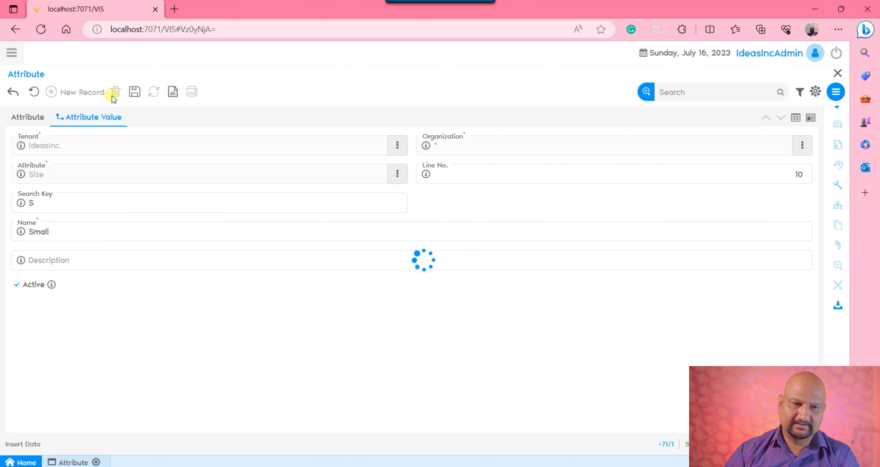
# Step: Add and save another Size value with search key M and name Medium
pyautogui.click(70, 92)
pyautogui.click(85, 205)
pyautogui.write('M')
pyautogui.press('Tab')
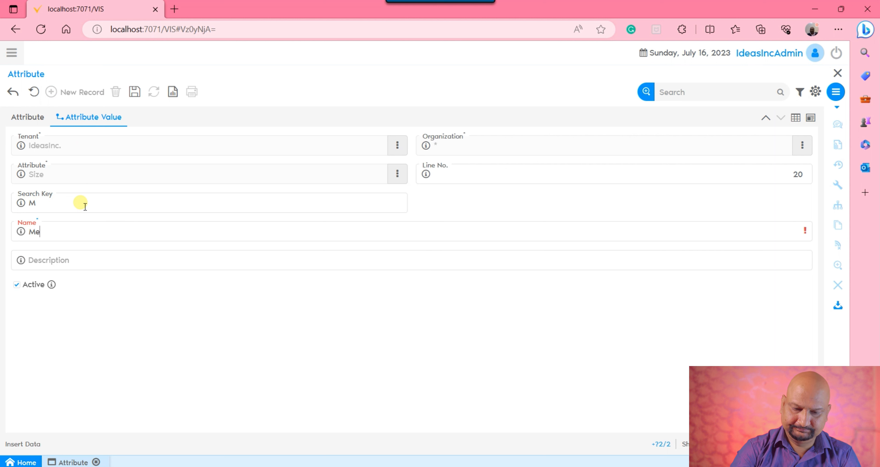
pyautogui.click(149, 353)
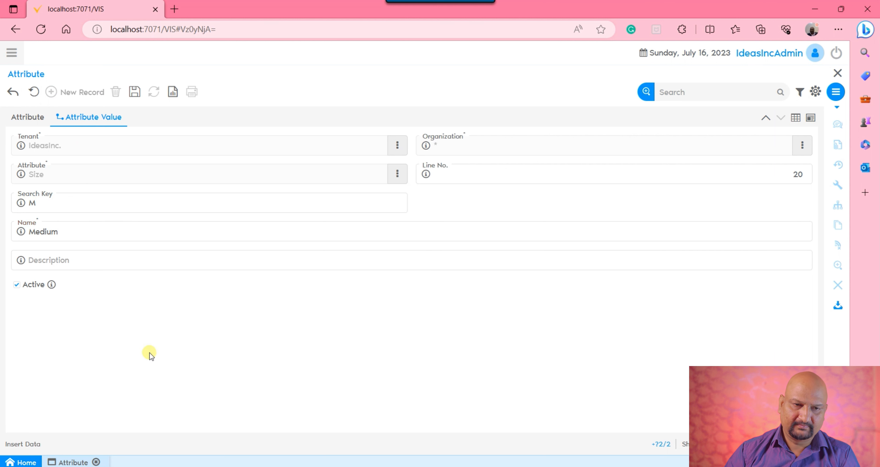
# Step: Add and save a third Size value with search key L and name Large, and show the values as a list
pyautogui.click(85, 93)
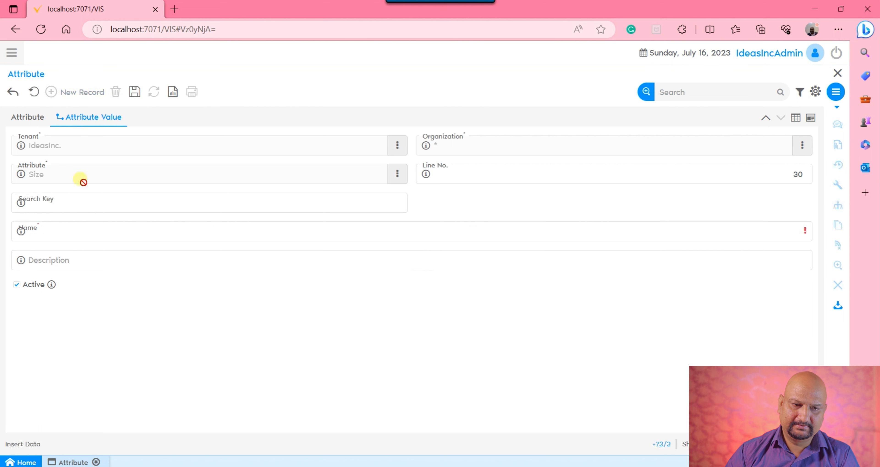
pyautogui.click(82, 205)
pyautogui.press('Tab')
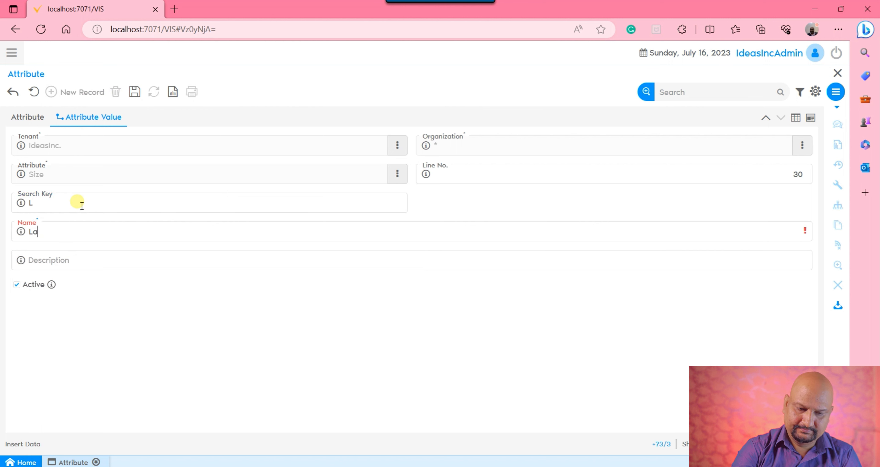
pyautogui.click(264, 369)
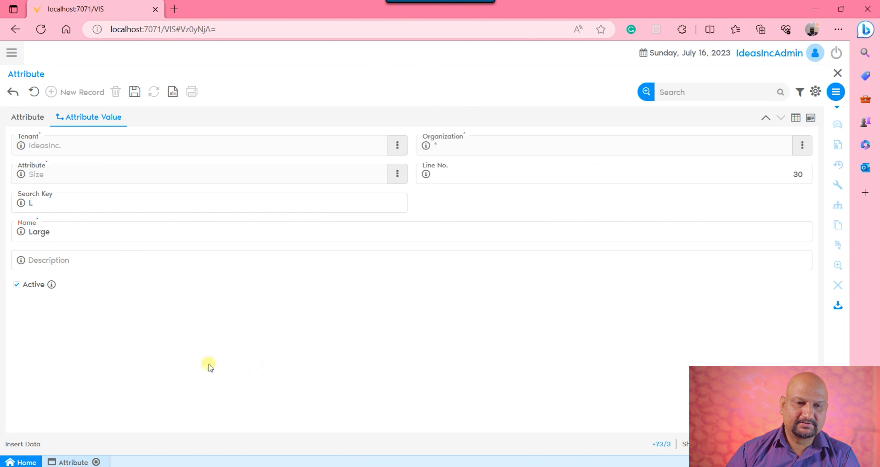
pyautogui.click(134, 96)
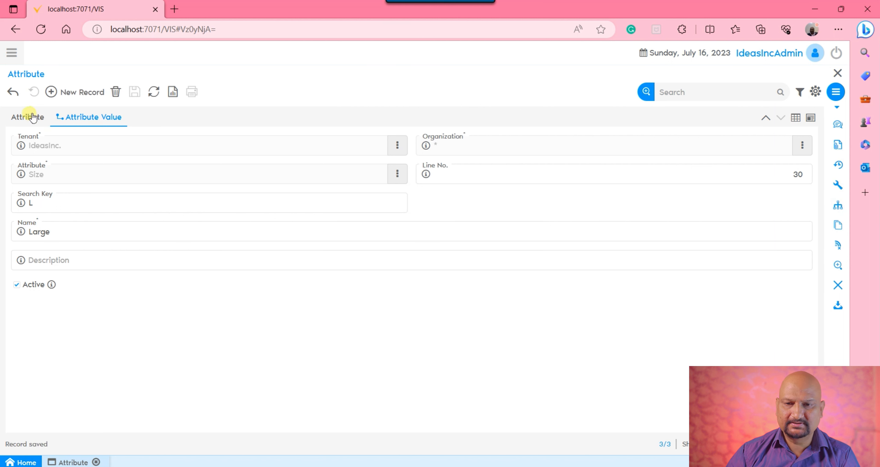
pyautogui.click(796, 118)
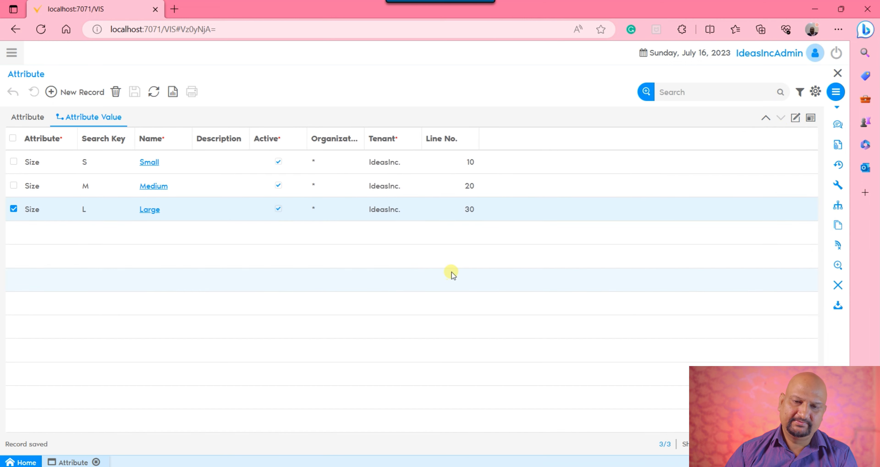
# Step: Return to the Size attribute record, search the application menu for "attribute" and open Attribute Set
pyautogui.click(30, 117)
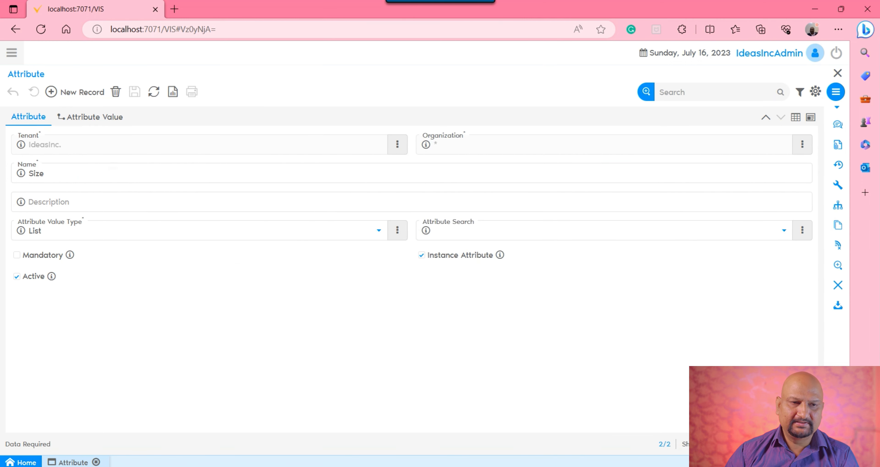
pyautogui.click(11, 53)
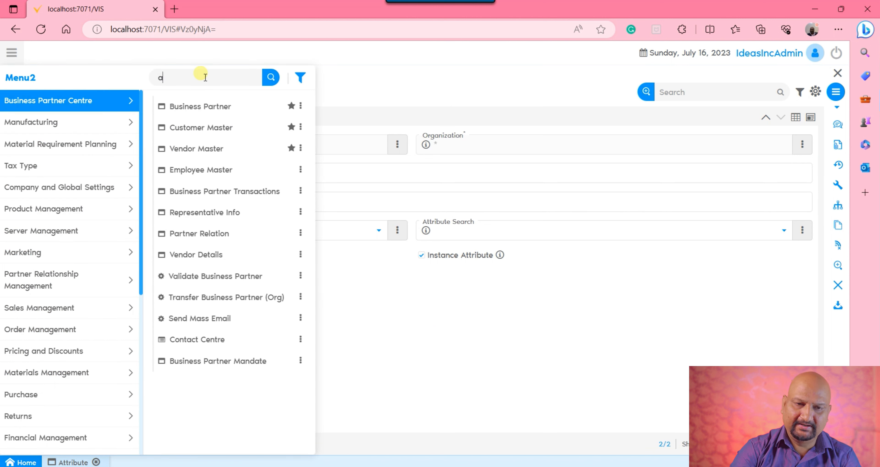
pyautogui.write('attribute')
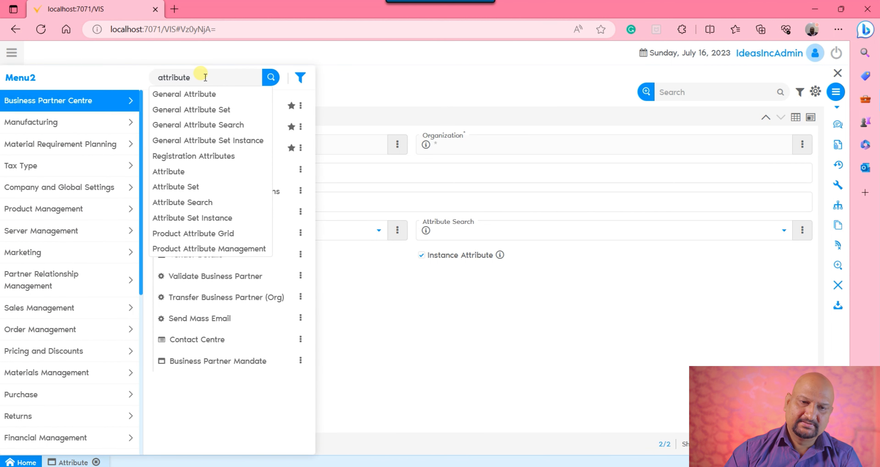
pyautogui.click(219, 187)
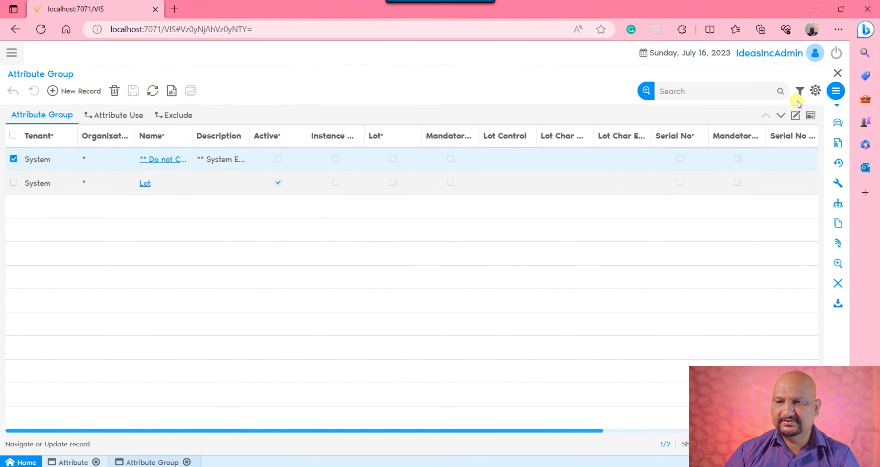
# Step: Create and save a new attribute group named T-Shirt with mandatory type Always Mandatory
pyautogui.click(796, 116)
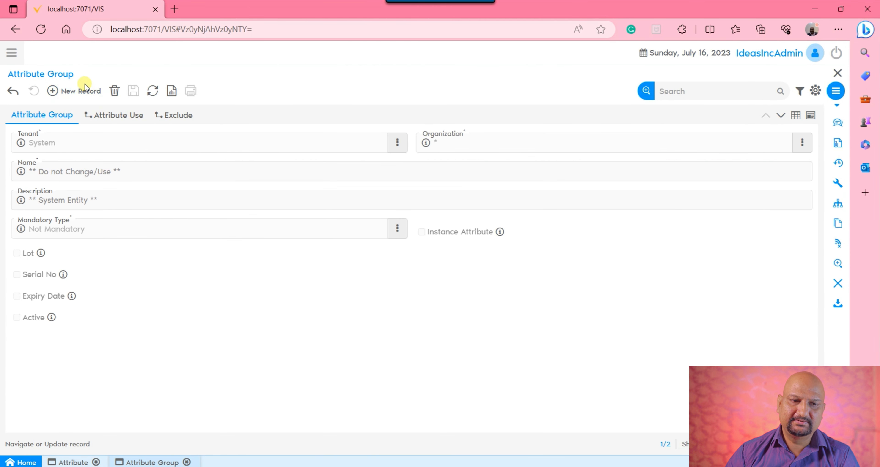
pyautogui.click(145, 173)
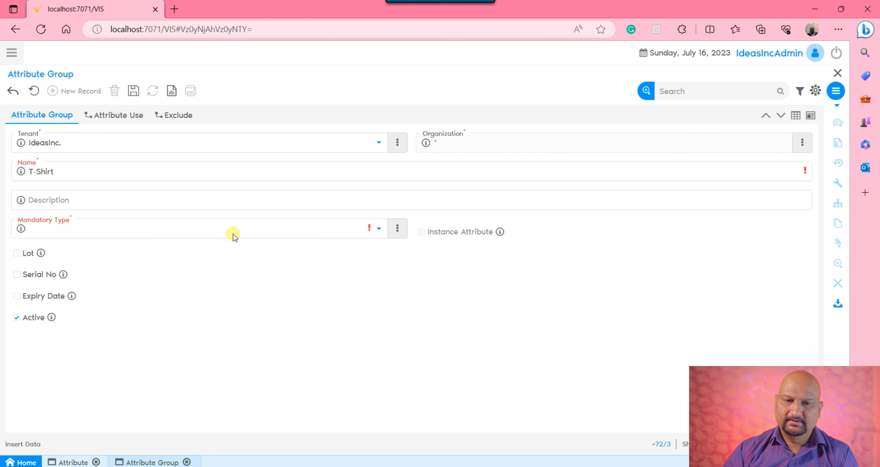
pyautogui.click(253, 232)
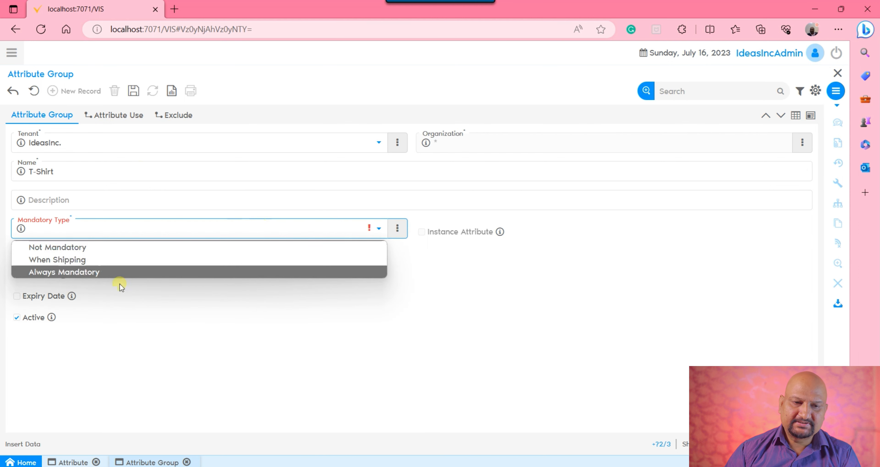
pyautogui.click(116, 272)
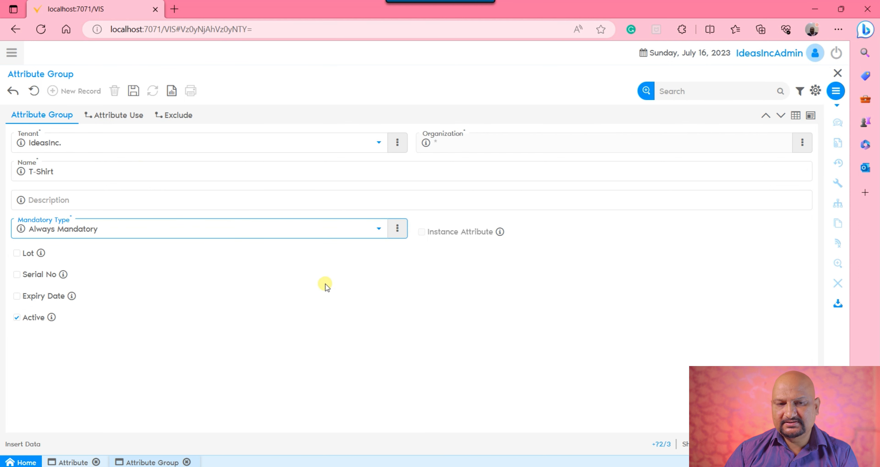
pyautogui.click(333, 333)
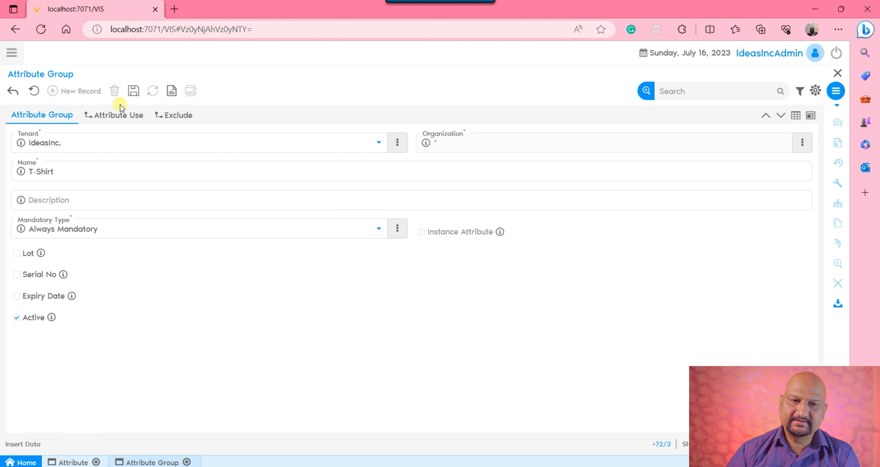
pyautogui.click(135, 96)
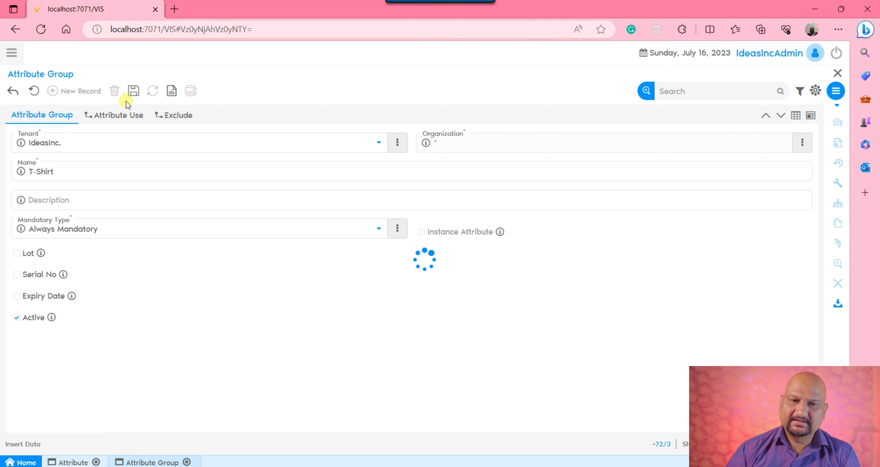
# Step: Add an attribute use record to the T-Shirt group with the Color attribute and save it
pyautogui.click(113, 117)
pyautogui.click(87, 93)
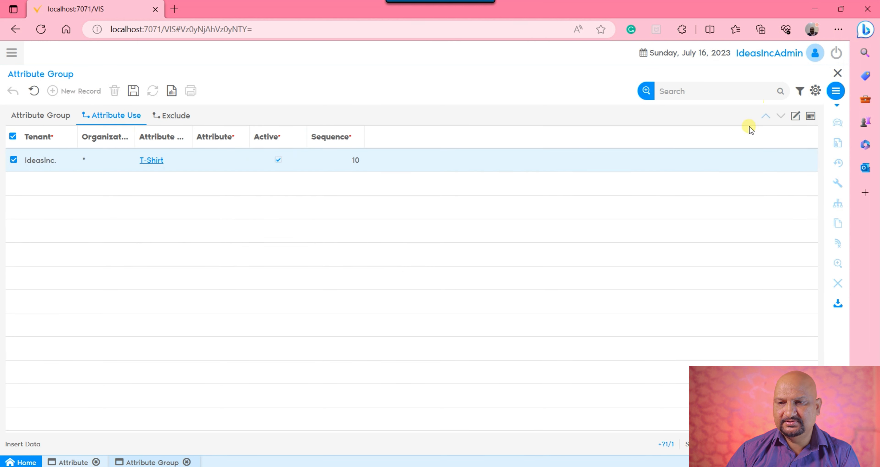
pyautogui.click(795, 117)
pyautogui.click(205, 201)
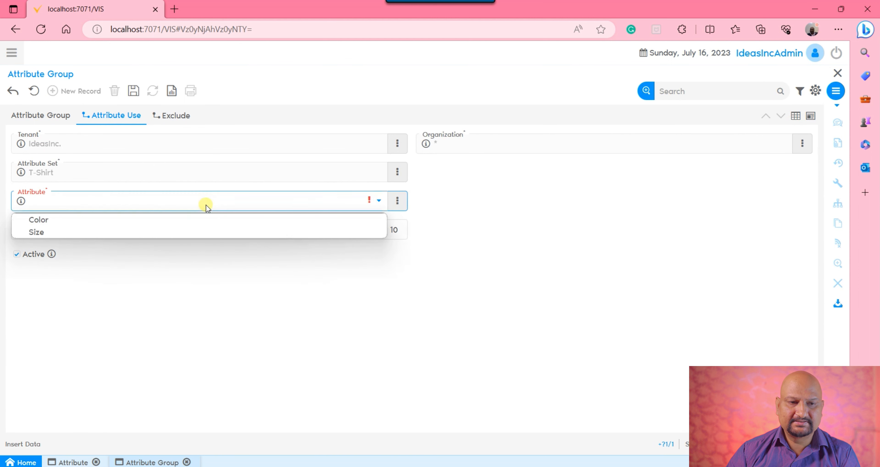
pyautogui.click(93, 219)
pyautogui.click(133, 91)
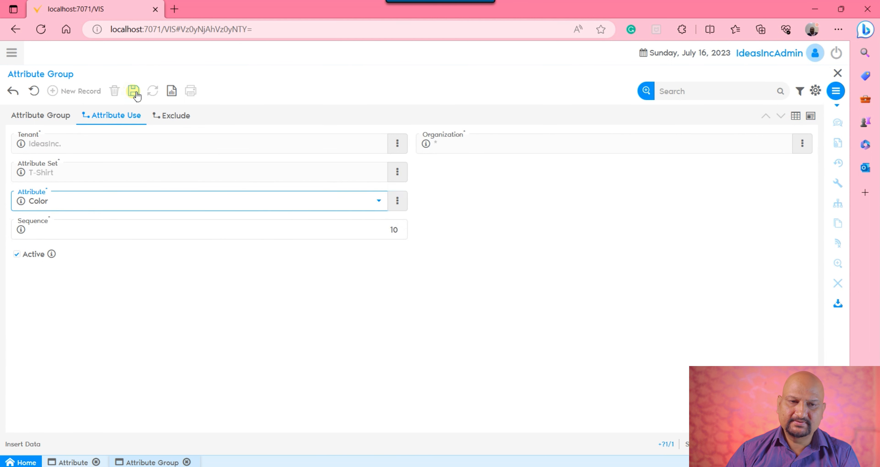
# Step: Add a second attribute use record with the Size attribute to the T-Shirt group and save it
pyautogui.click(78, 94)
pyautogui.click(112, 200)
pyautogui.click(79, 233)
pyautogui.click(228, 317)
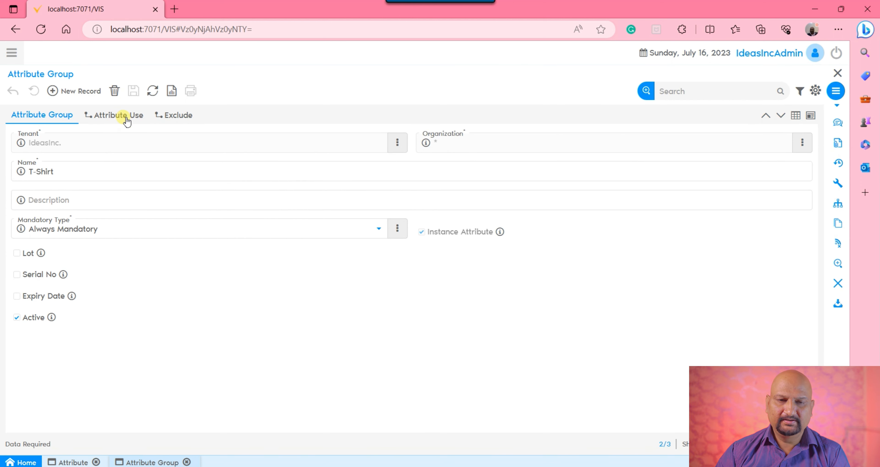
# Step: Show the T-Shirt group's attribute uses as a list, check the Color and Size rows, and return to the group record
pyautogui.click(126, 115)
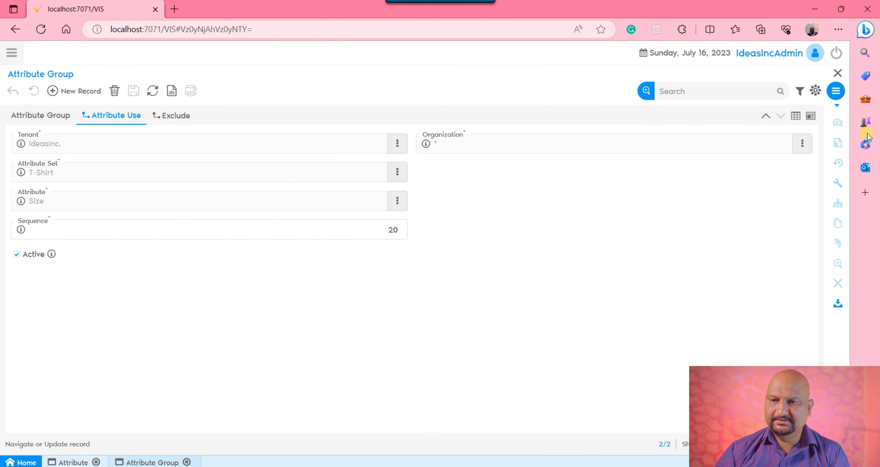
pyautogui.click(801, 117)
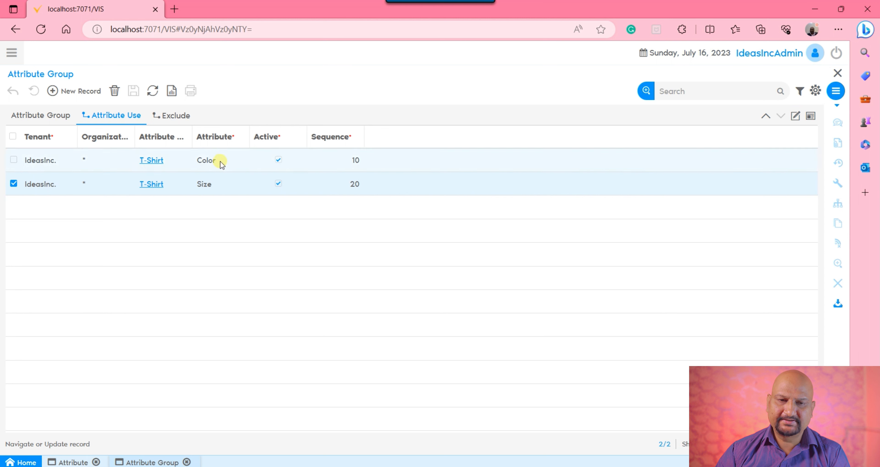
pyautogui.click(226, 168)
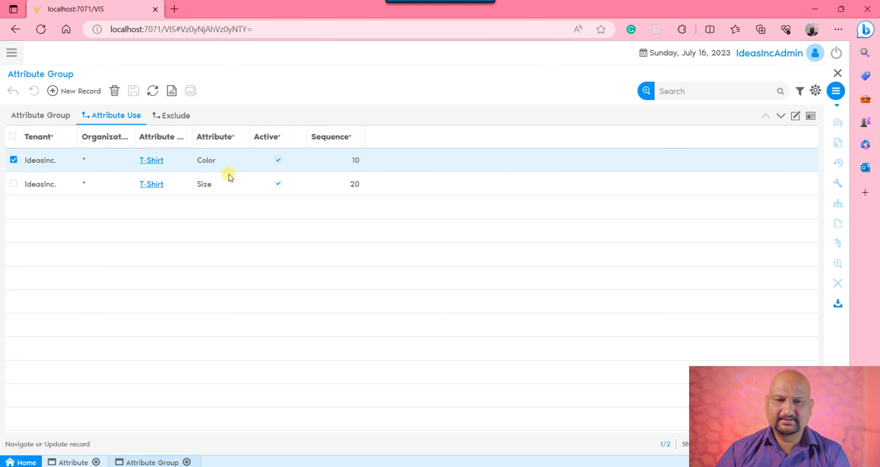
pyautogui.click(235, 192)
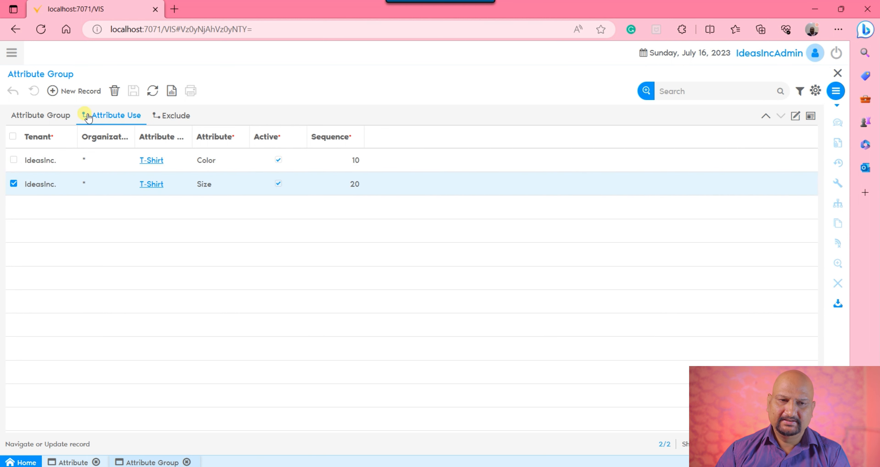
pyautogui.click(50, 117)
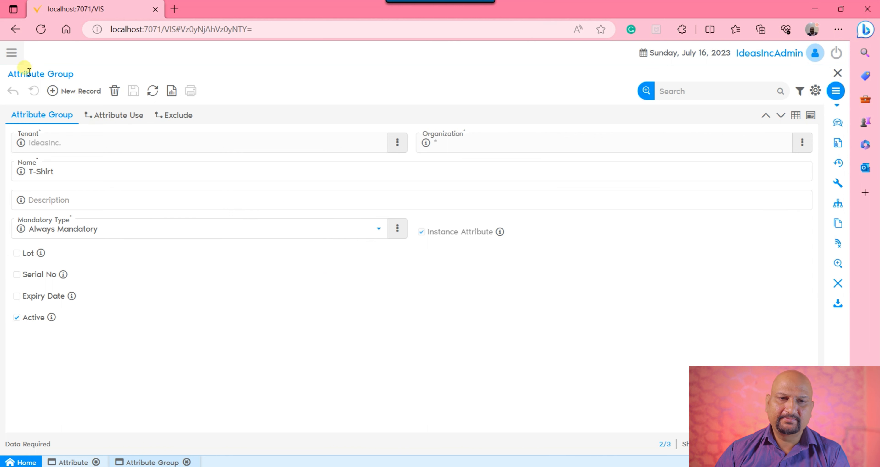
# Step: Search the application menu for "product" and open the Product window
pyautogui.click(11, 52)
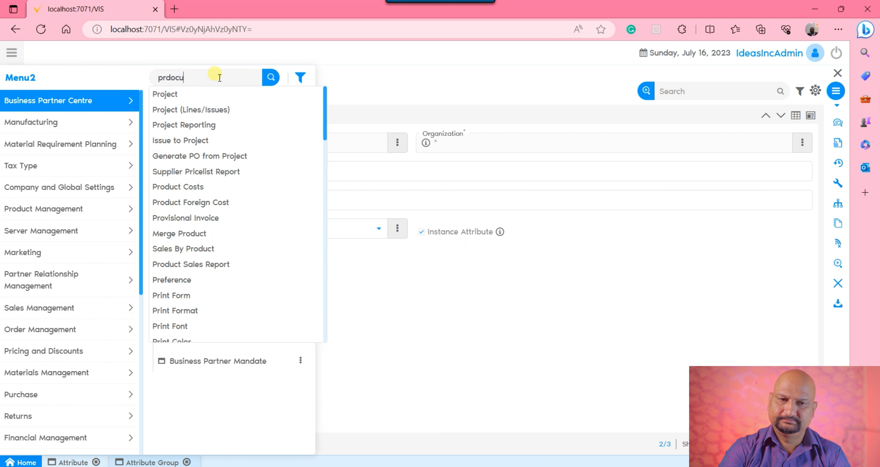
pyautogui.press('BackSpace')
pyautogui.press('BackSpace')
pyautogui.write('odc')
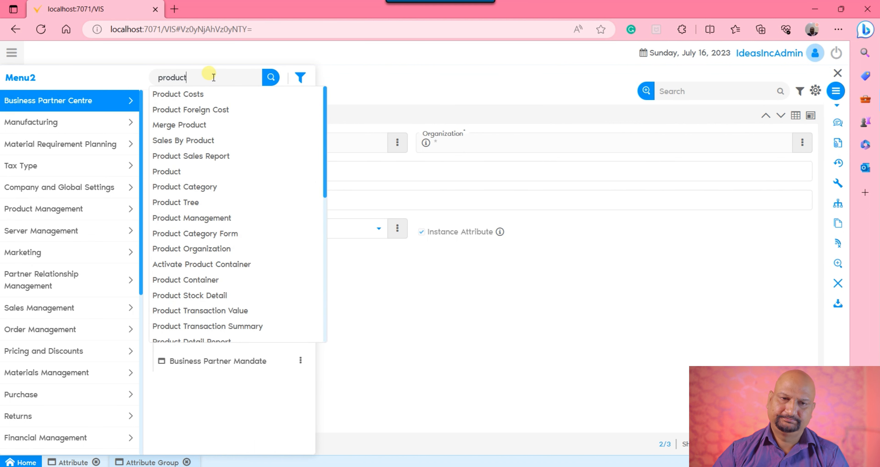
pyautogui.click(201, 171)
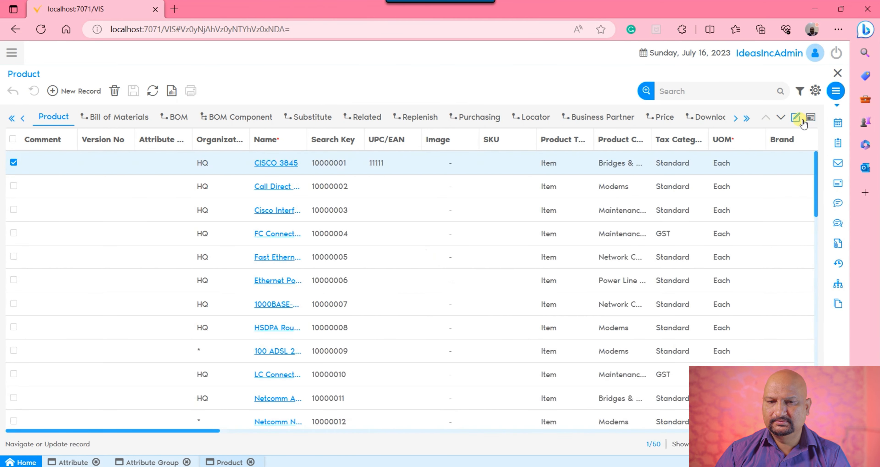
# Step: Start a new product record with T-Shirt as both search key and name
pyautogui.click(791, 119)
pyautogui.click(70, 91)
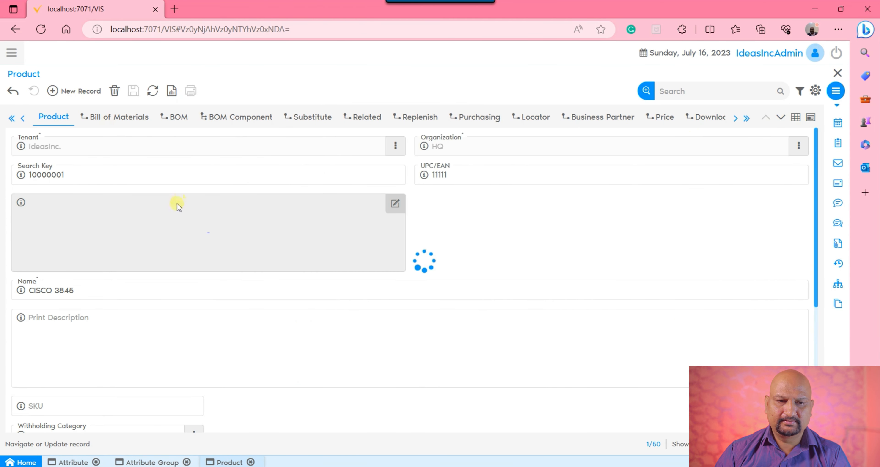
pyautogui.click(167, 178)
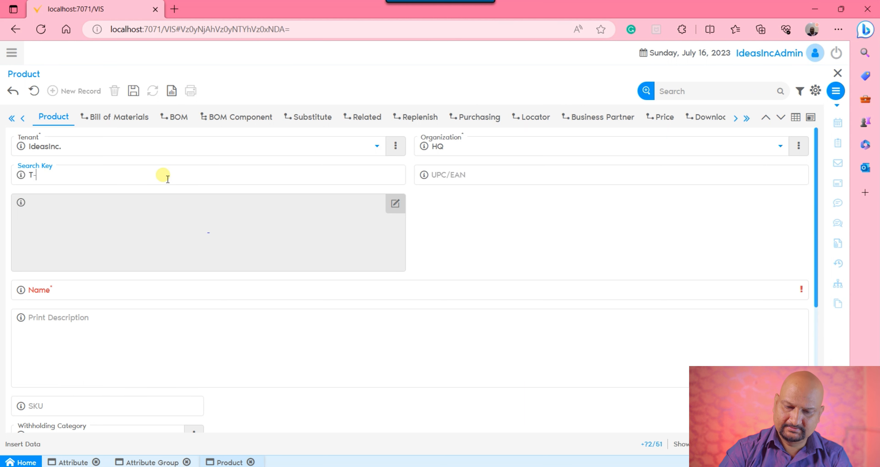
pyautogui.write('T-Shirt')
pyautogui.moveTo(147, 169); pyautogui.dragTo(18, 173)
pyautogui.hotkey('ctrl', 'c')
pyautogui.click(144, 294)
pyautogui.hotkey('ctrl', 'v')
pyautogui.click(304, 324)
# Step: Set the new product's category to Standard and its tax category to GST
pyautogui.scroll(-4, 429, 296)
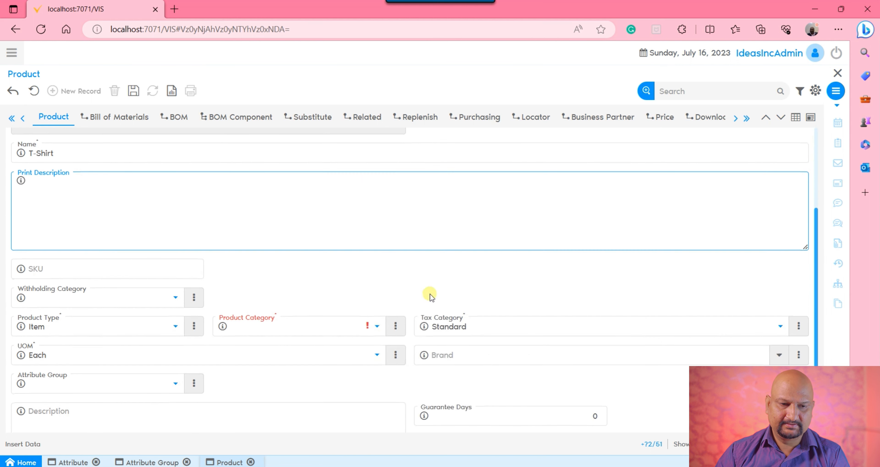
pyautogui.scroll(-2, 490, 323)
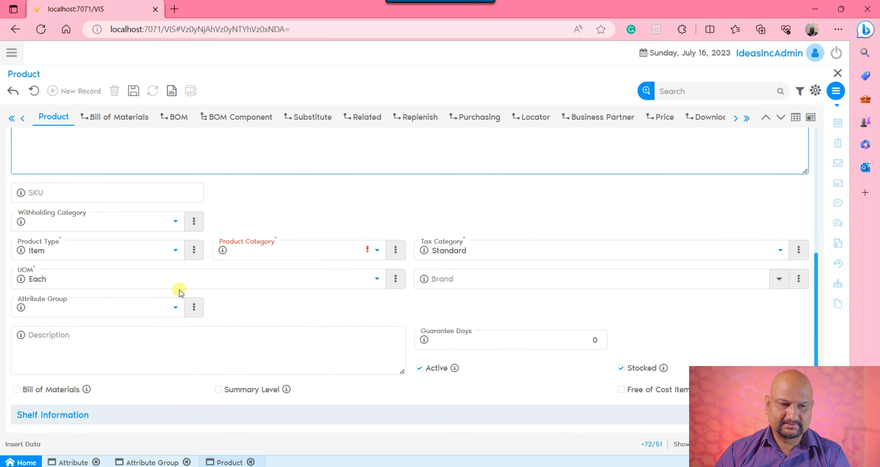
pyautogui.click(365, 251)
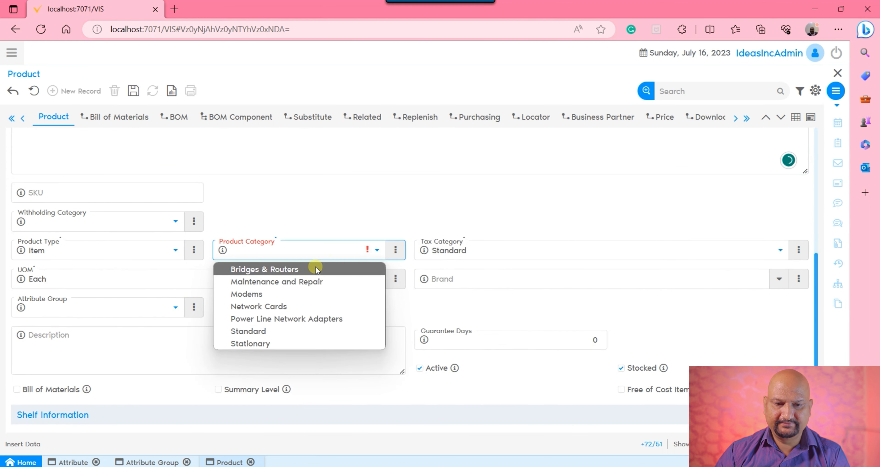
pyautogui.click(281, 331)
pyautogui.click(92, 251)
pyautogui.click(51, 281)
pyautogui.click(583, 250)
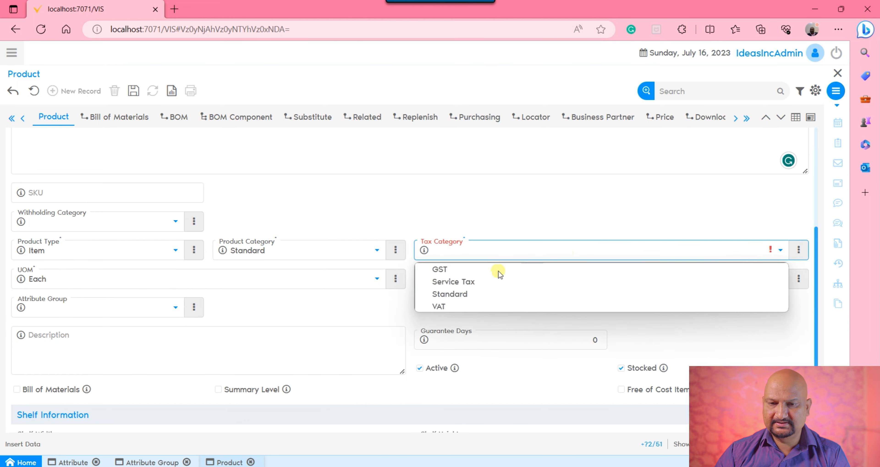
pyautogui.click(471, 272)
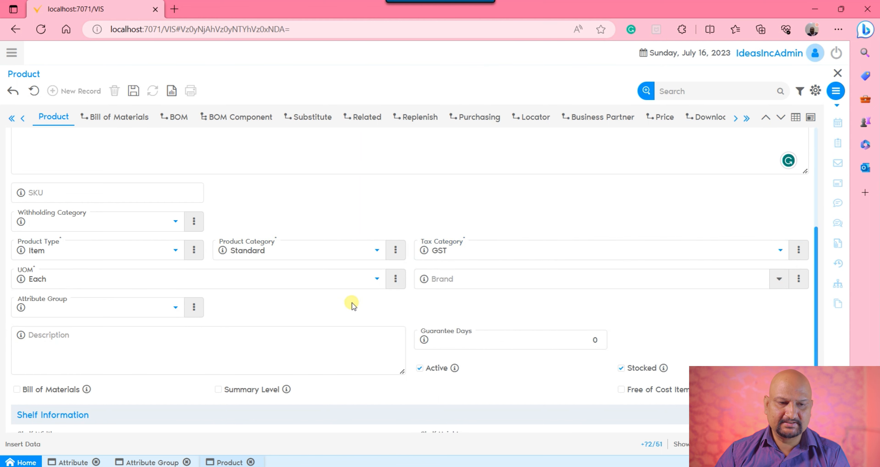
# Step: Assign the T-Shirt attribute group to the product and save the record
pyautogui.scroll(-4, 352, 303)
pyautogui.click(63, 176)
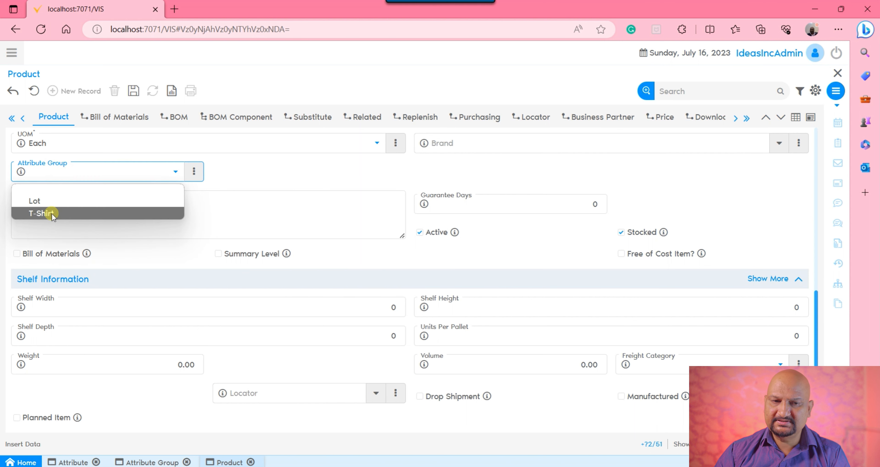
pyautogui.click(59, 211)
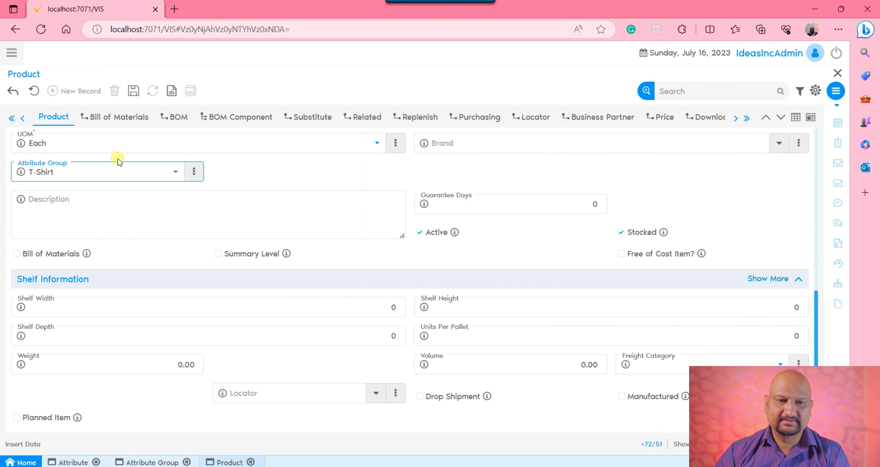
pyautogui.click(134, 91)
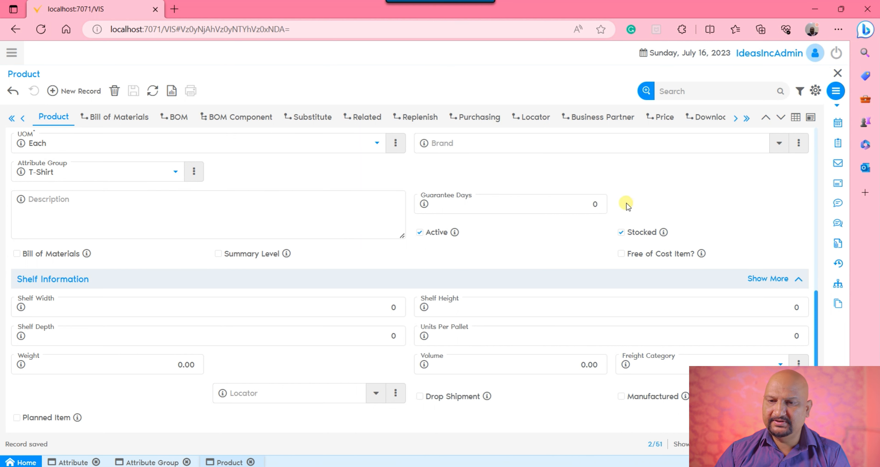
# Step: Add a price record to the T-Shirt product with price list version Purchase - 2012 and save it
pyautogui.scroll(10, 632, 191)
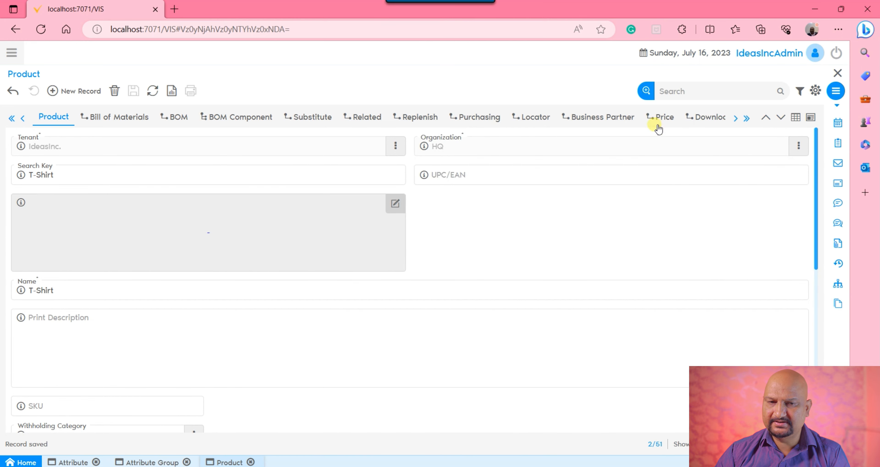
pyautogui.click(658, 117)
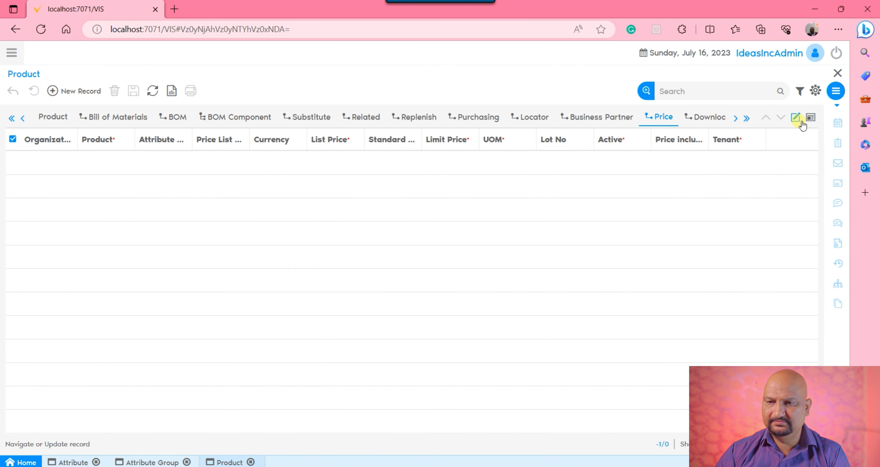
pyautogui.click(796, 118)
pyautogui.click(72, 92)
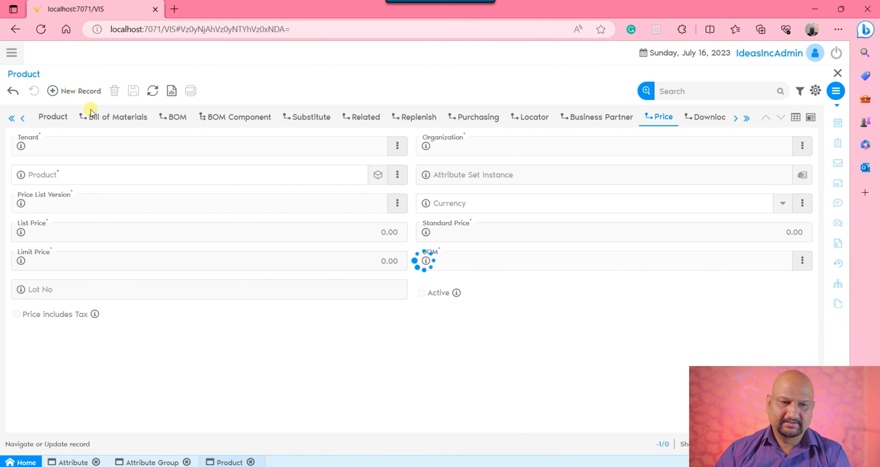
pyautogui.click(333, 201)
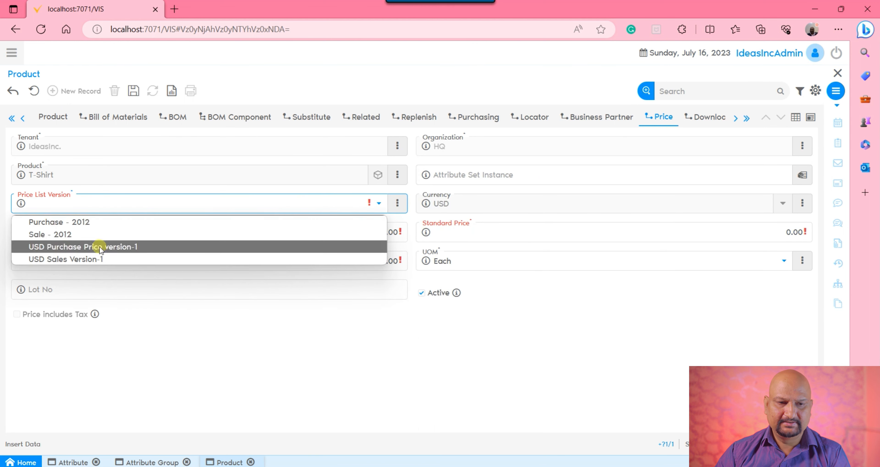
pyautogui.click(105, 226)
pyautogui.click(136, 93)
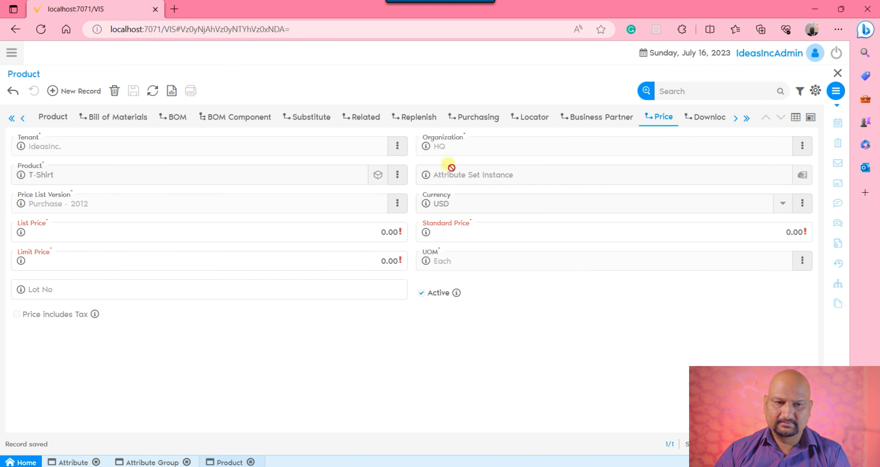
pyautogui.click(85, 92)
pyautogui.click(310, 202)
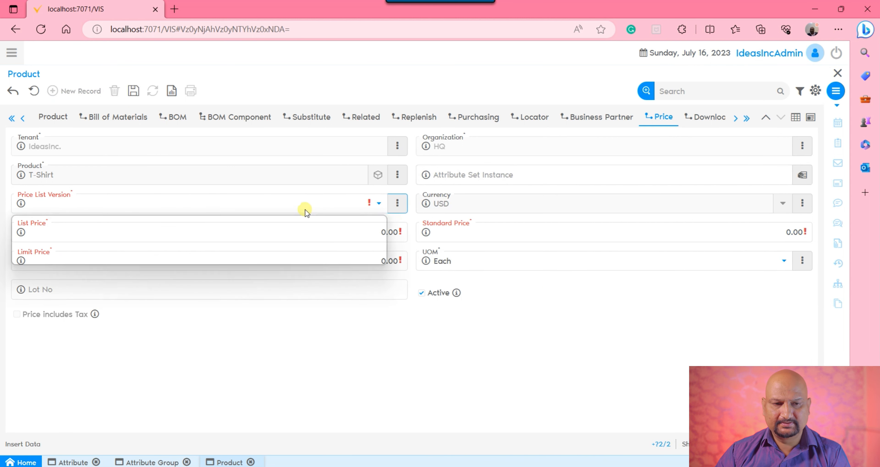
pyautogui.click(114, 222)
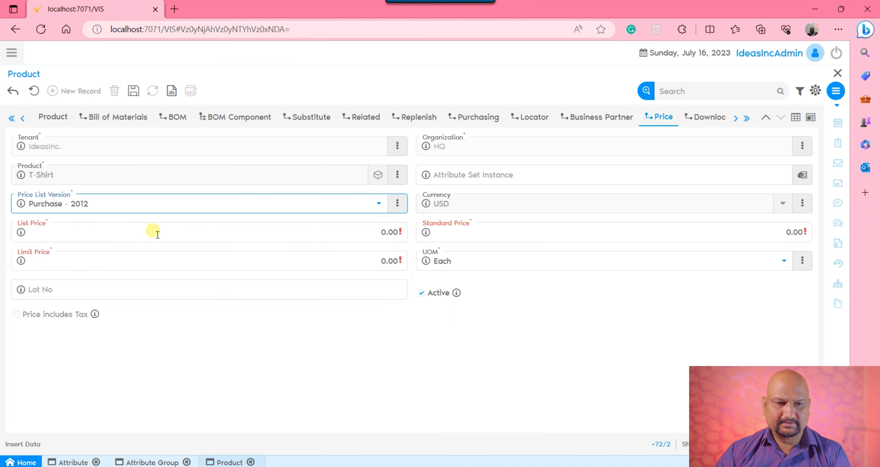
pyautogui.click(35, 91)
# Step: Try to define the attribute set instance on a new T-Shirt price record with price list version Purchase - 2012, then discard the record
pyautogui.click(78, 91)
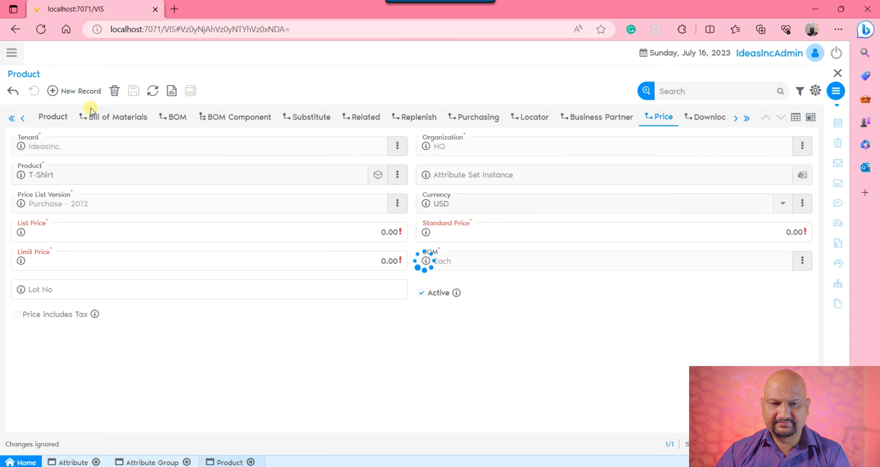
pyautogui.click(162, 204)
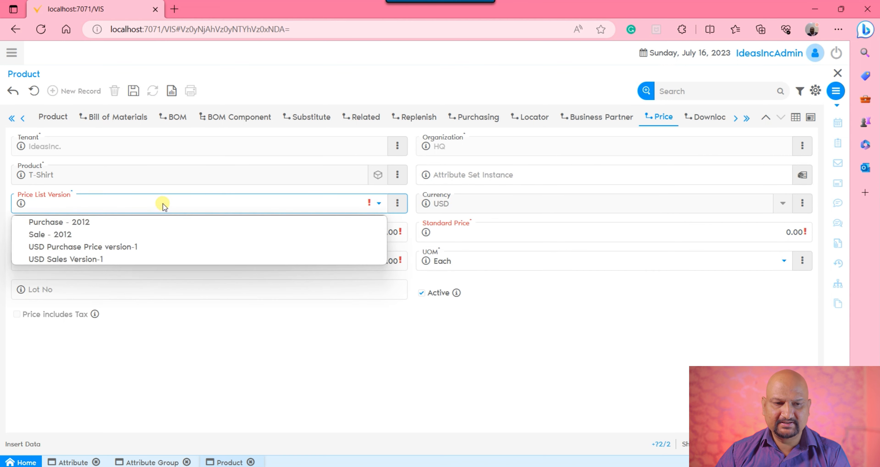
pyautogui.click(109, 223)
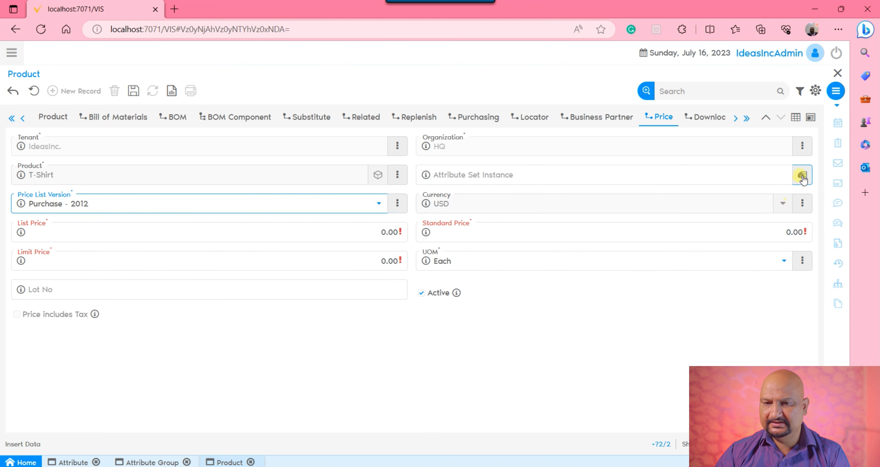
pyautogui.click(801, 175)
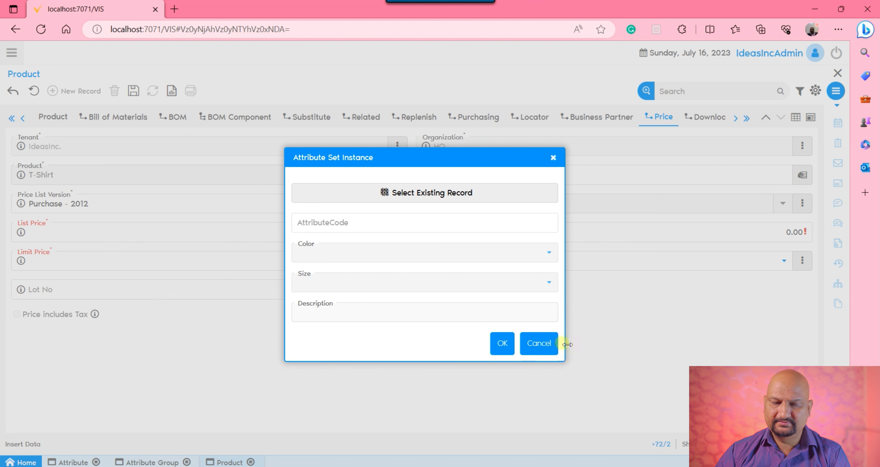
pyautogui.click(550, 345)
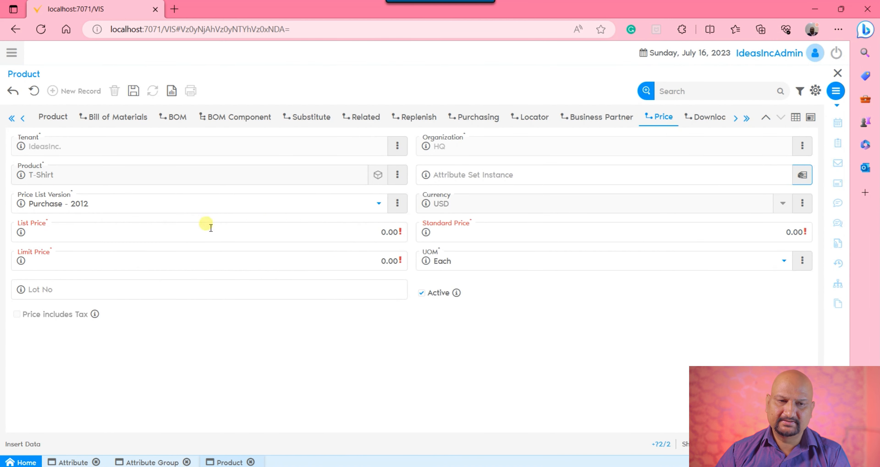
pyautogui.click(32, 89)
# Step: Review the T-Shirt product's attribute group assignment and the attributes used in the T-Shirt attribute group
pyautogui.click(66, 122)
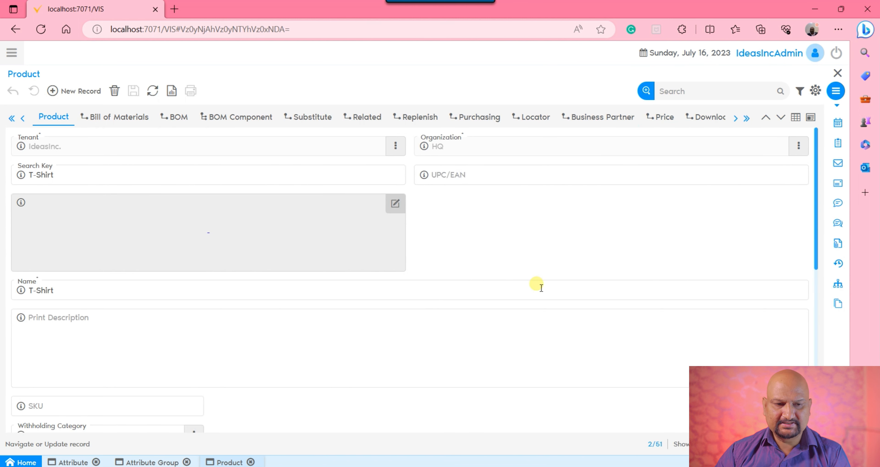
pyautogui.scroll(-5, 546, 284)
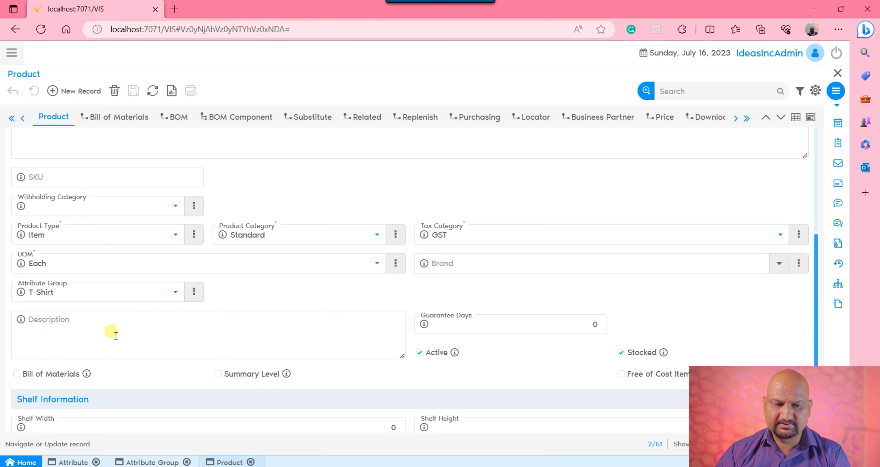
pyautogui.click(145, 462)
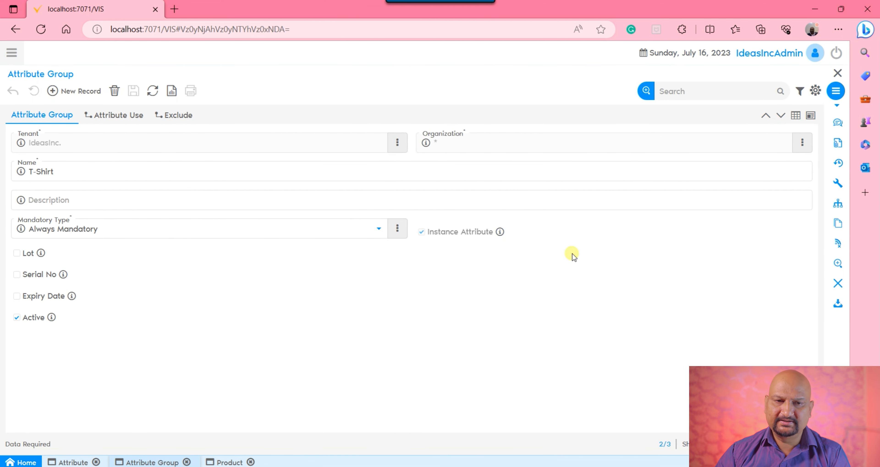
pyautogui.click(134, 117)
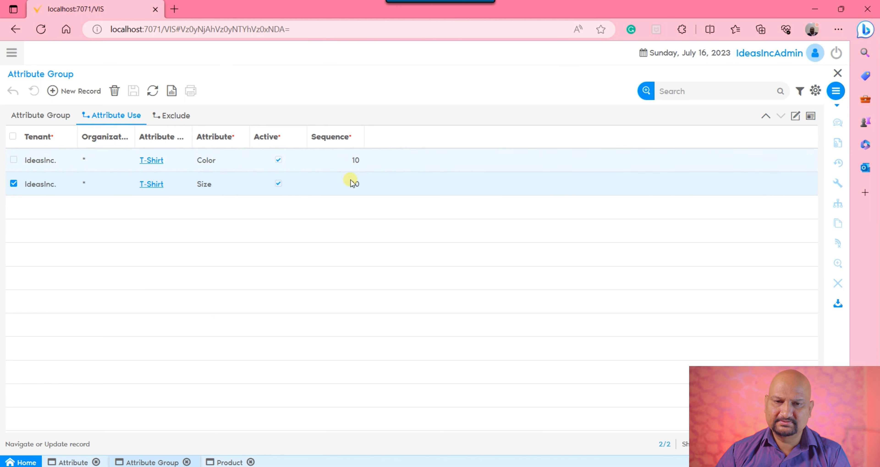
pyautogui.click(57, 117)
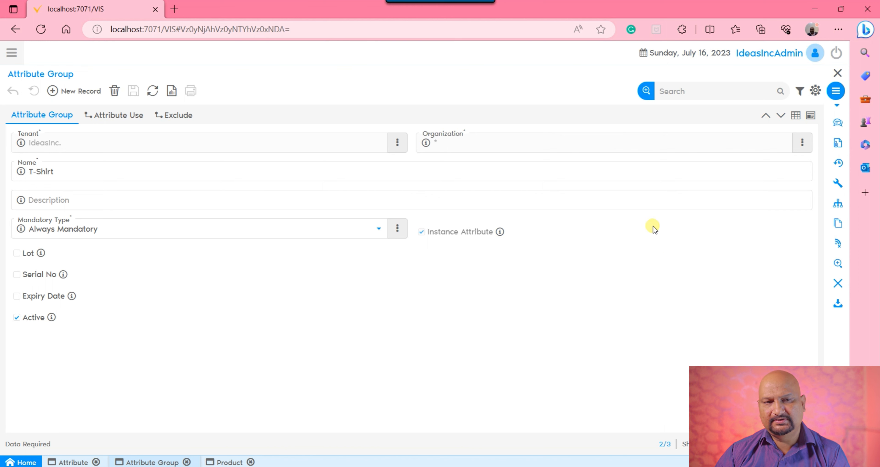
# Step: Find and open the Purchase Order window
pyautogui.click(12, 55)
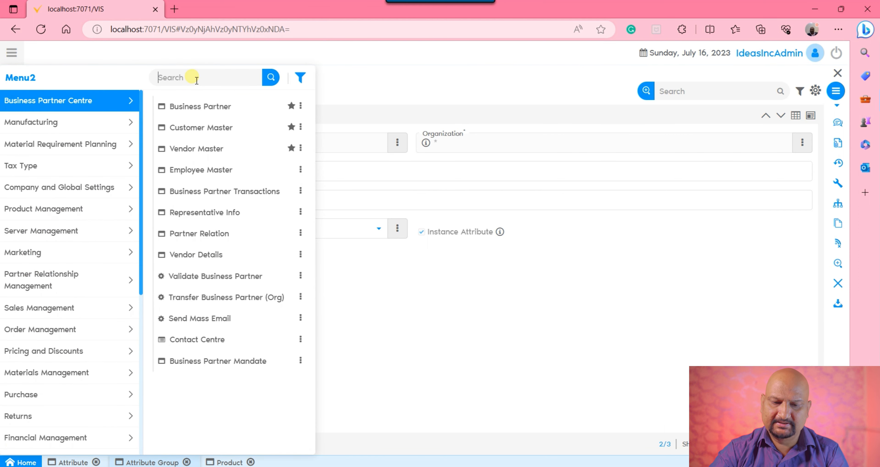
pyautogui.write('se order')
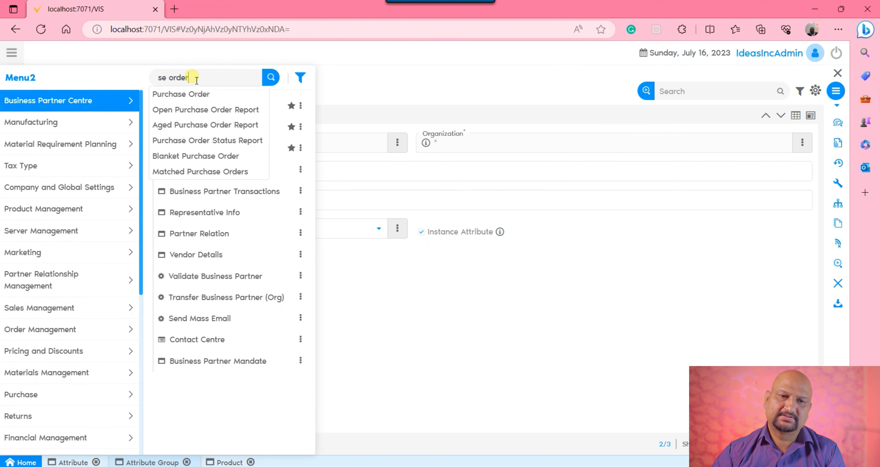
pyautogui.click(198, 93)
pyautogui.click(43, 307)
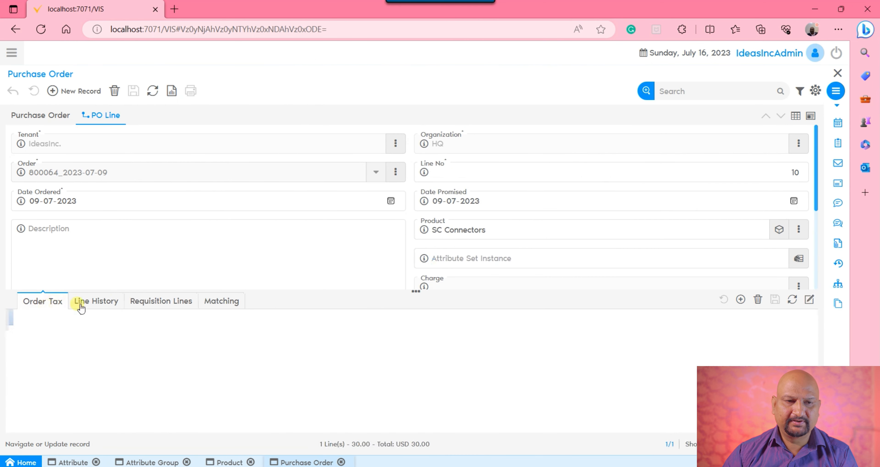
# Step: Start a new purchase order line for the T-Shirt product with a quantity of 20
pyautogui.click(95, 92)
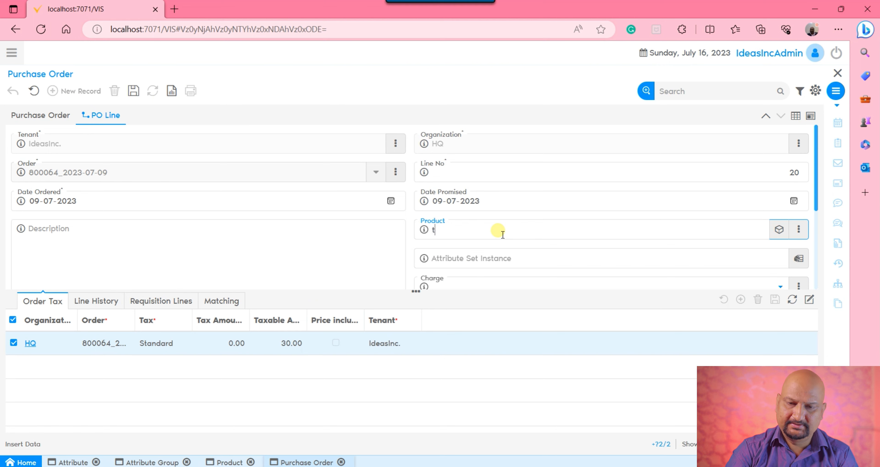
pyautogui.write('t-s')
pyautogui.scroll(-5, 519, 234)
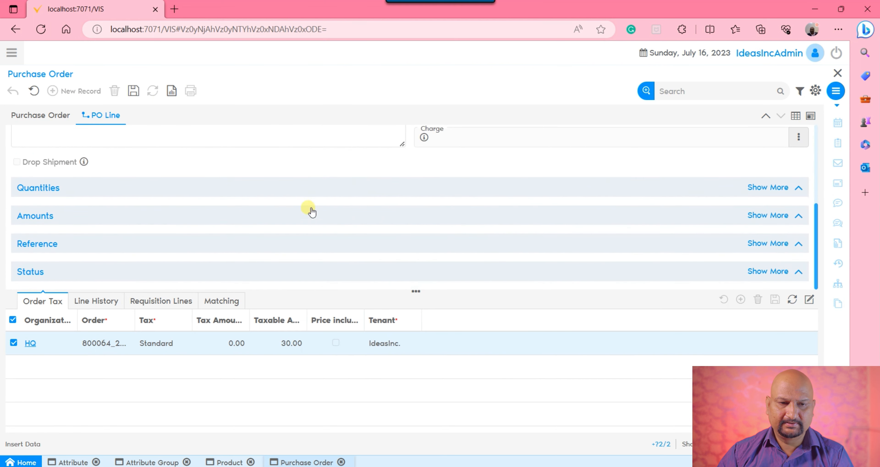
pyautogui.click(279, 195)
pyautogui.scroll(-2, 393, 208)
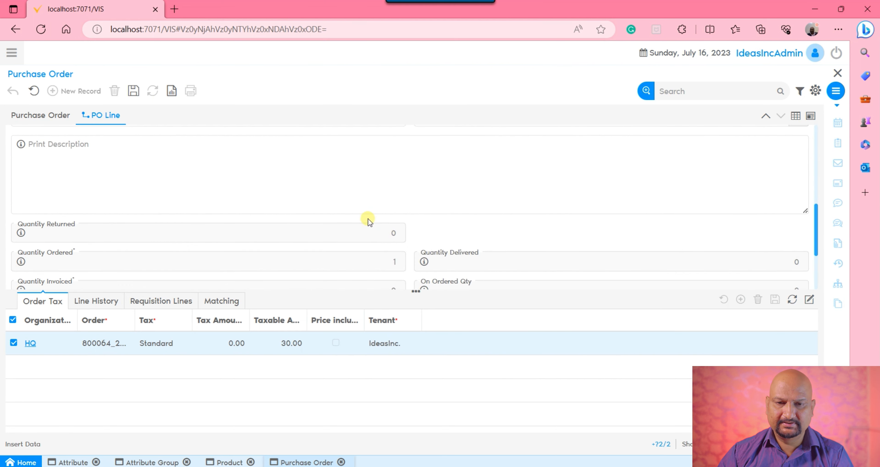
pyautogui.scroll(2, 375, 213)
pyautogui.click(384, 191)
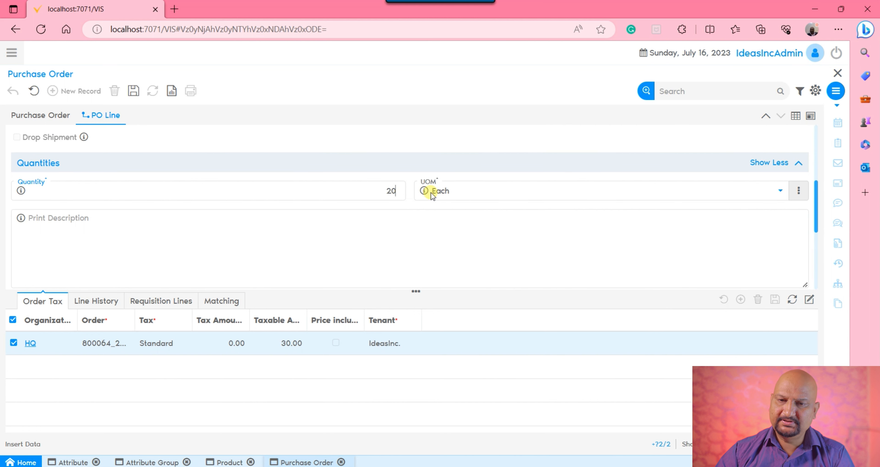
pyautogui.click(428, 228)
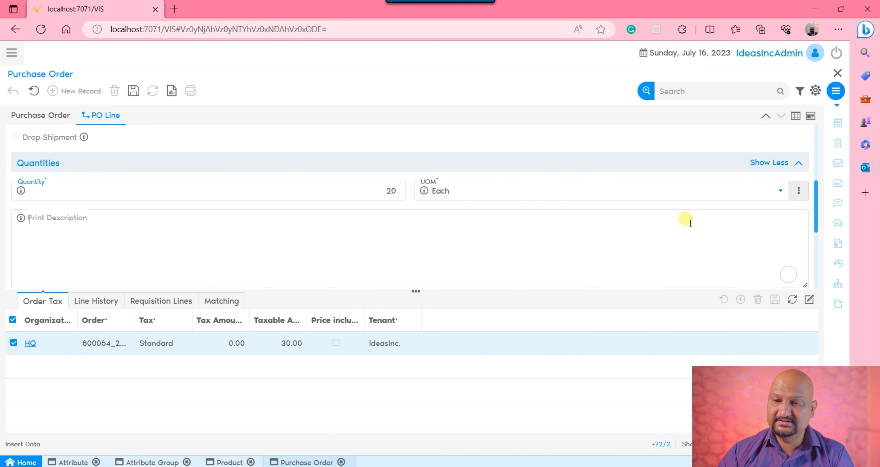
# Step: Try to choose a color and size in the T-Shirt order line's attribute set instance, then discard the new line
pyautogui.scroll(2, 689, 223)
pyautogui.scroll(1, 652, 215)
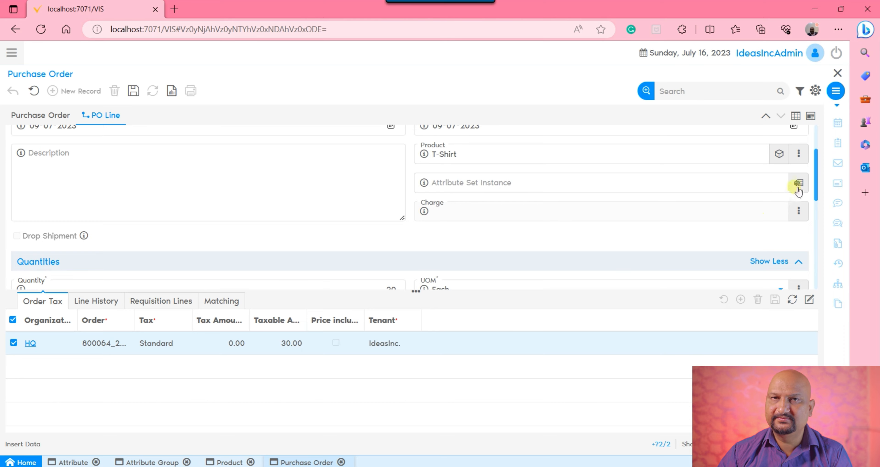
pyautogui.click(798, 184)
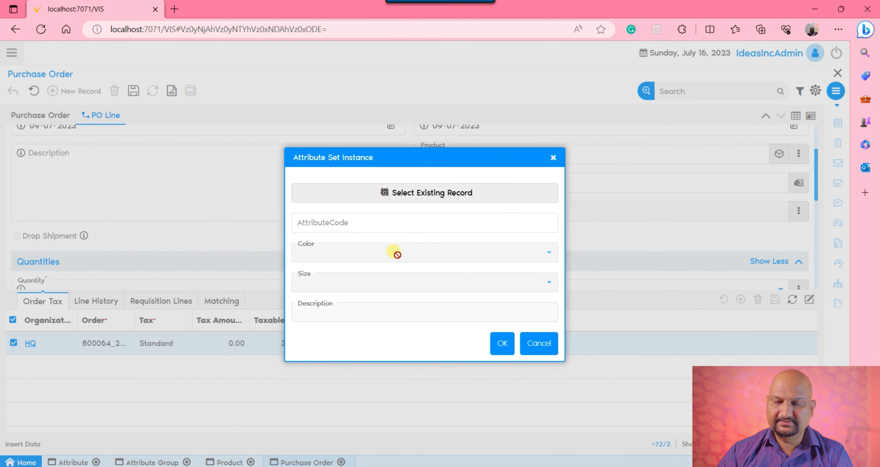
pyautogui.click(427, 225)
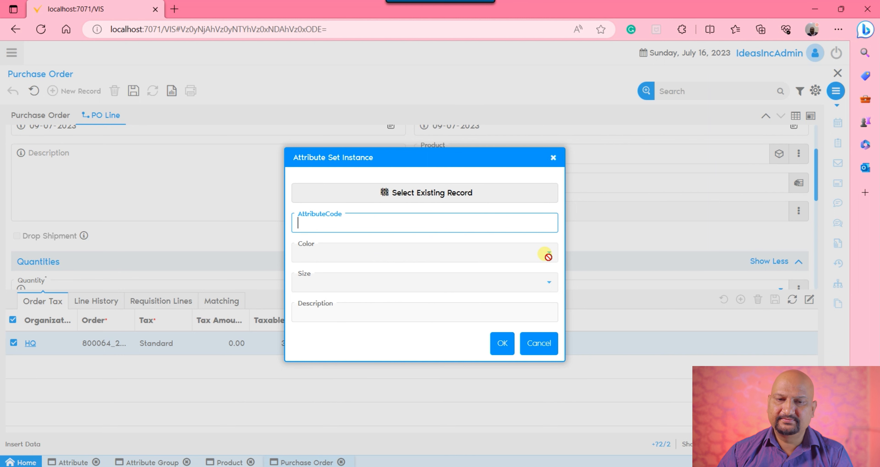
pyautogui.click(361, 287)
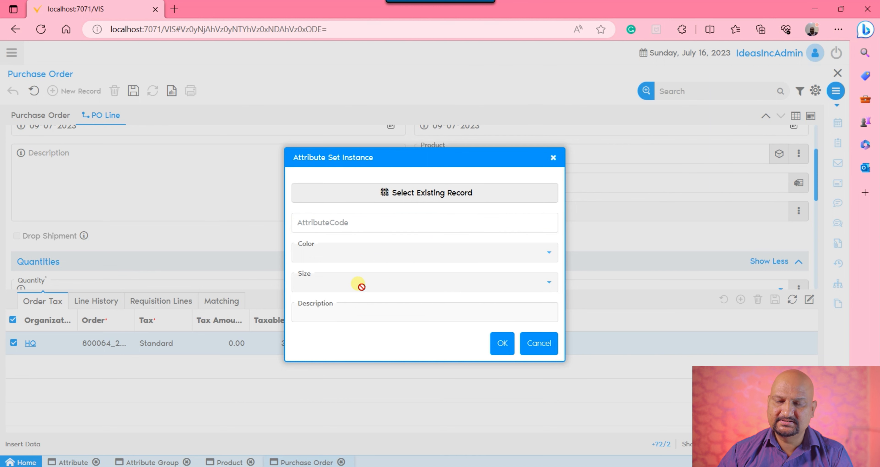
pyautogui.click(544, 345)
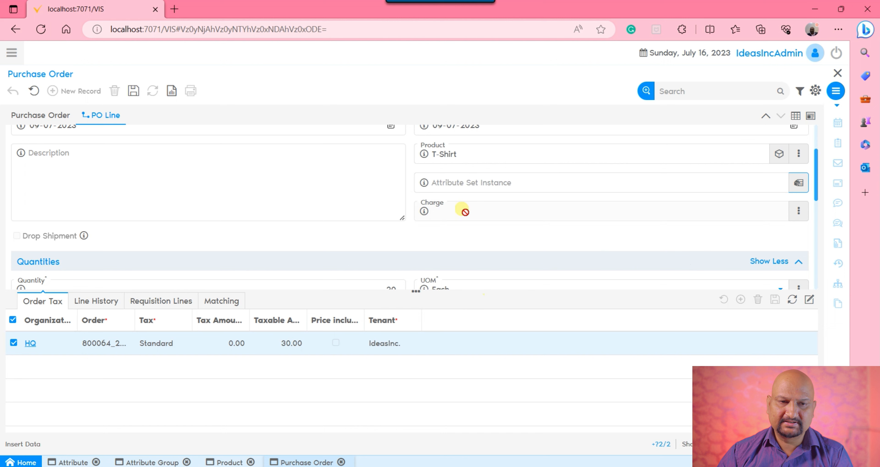
pyautogui.click(34, 91)
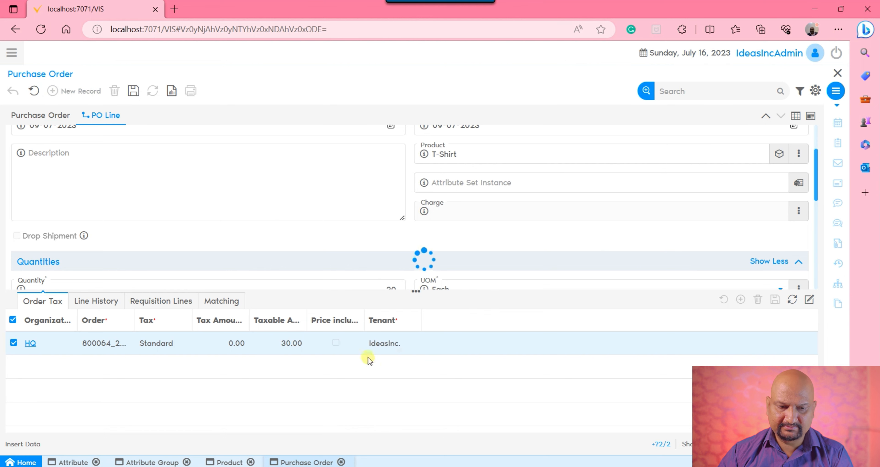
# Step: Examine the Size attribute's values and the T-Shirt attribute group's mandatory type, attribute use and general settings
pyautogui.click(73, 462)
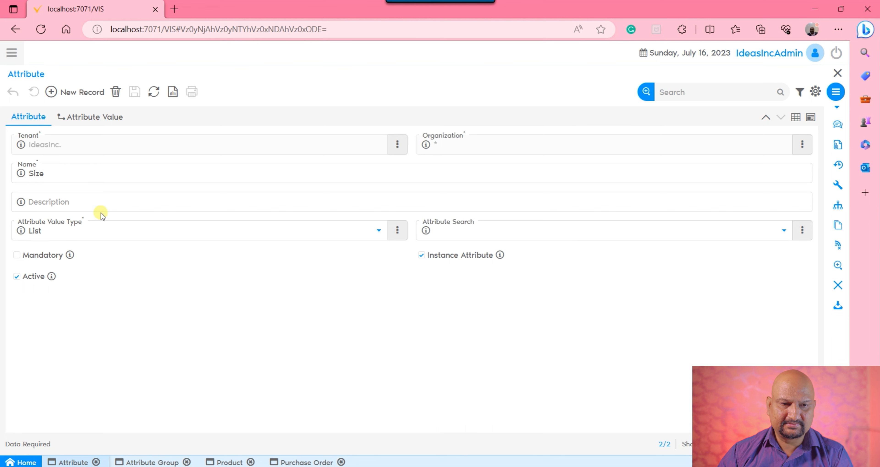
pyautogui.click(83, 118)
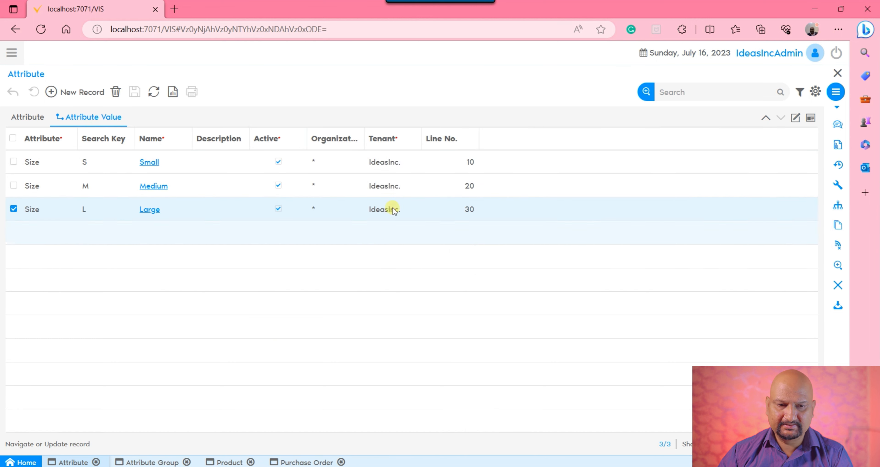
pyautogui.click(156, 463)
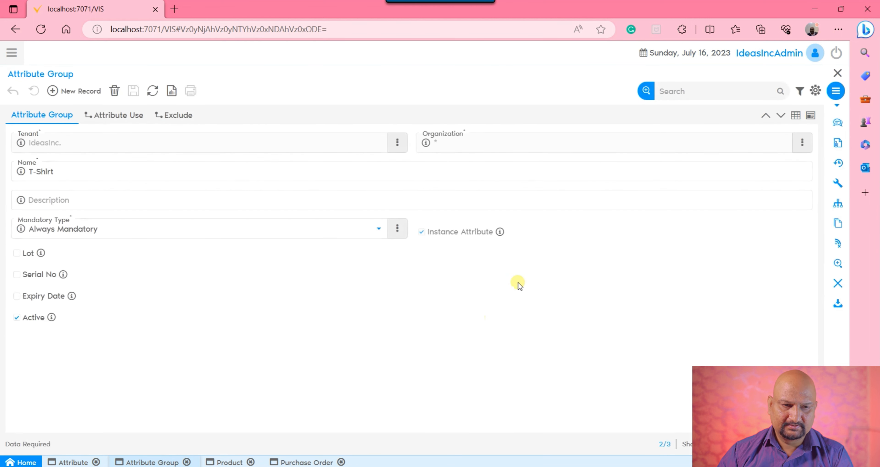
pyautogui.click(172, 227)
pyautogui.click(172, 228)
pyautogui.click(307, 425)
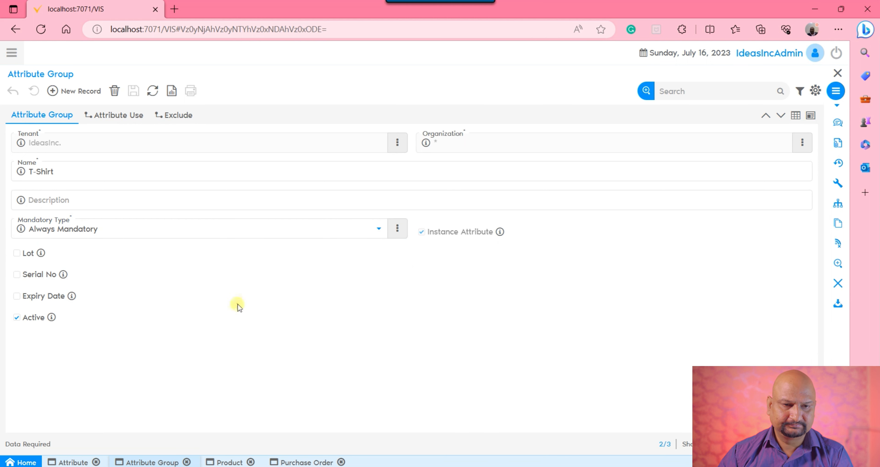
pyautogui.click(119, 116)
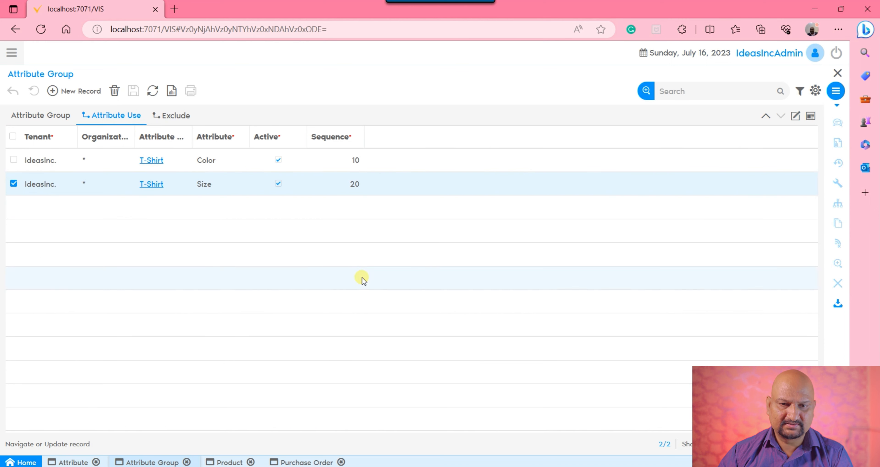
pyautogui.click(795, 116)
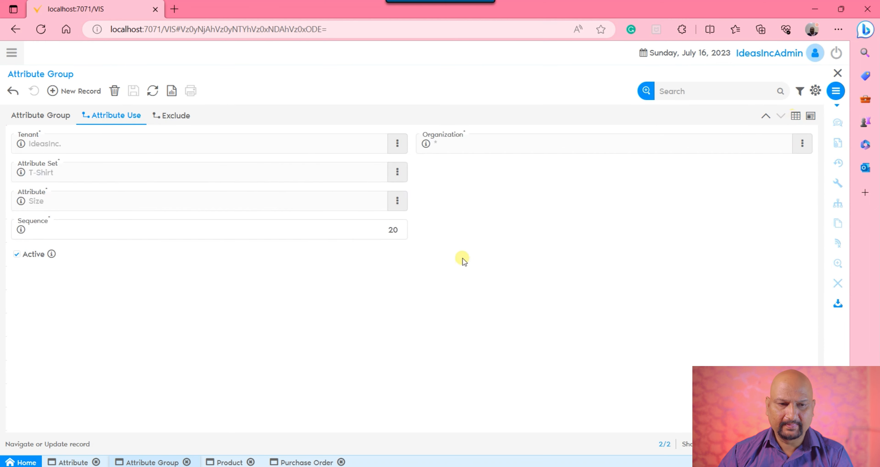
pyautogui.click(52, 116)
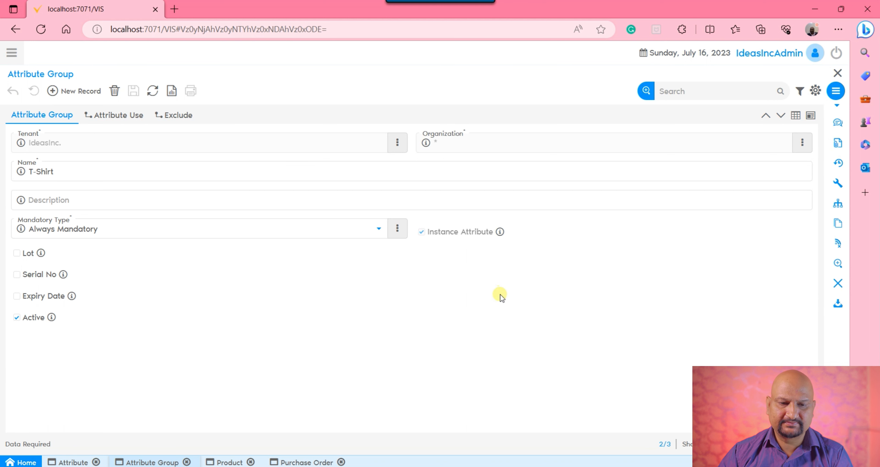
# Step: Try to view the attribute set instance on the SC Connectors purchase order line
pyautogui.click(301, 463)
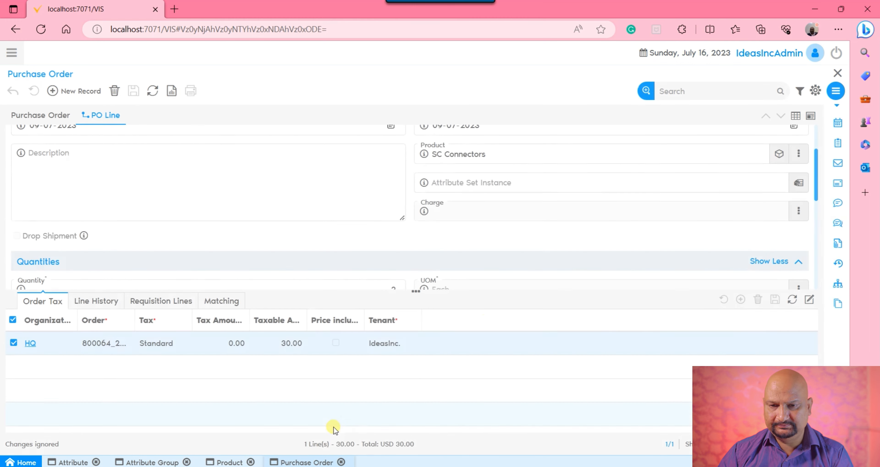
pyautogui.click(806, 186)
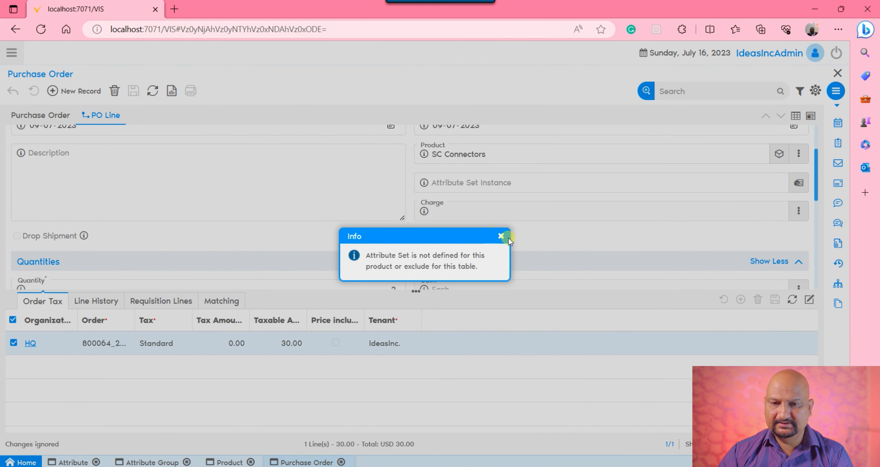
pyautogui.click(501, 236)
# Step: Start a new purchase order line and choose T-Shirt as its product
pyautogui.click(75, 92)
pyautogui.click(545, 155)
pyautogui.write('tsh')
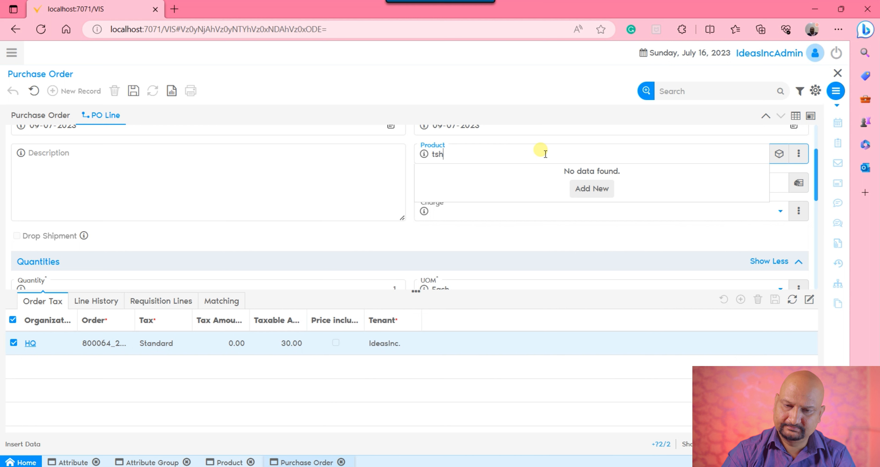
pyautogui.press('BackSpace')
pyautogui.press('BackSpace')
pyautogui.write('-')
pyautogui.click(561, 173)
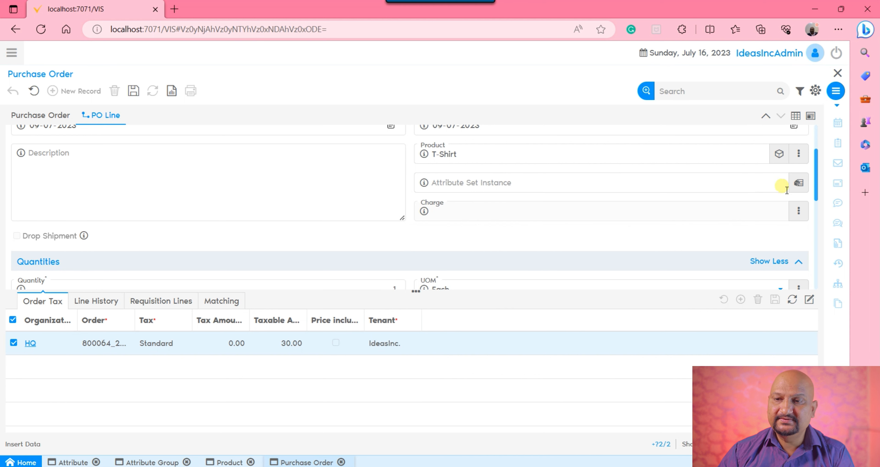
# Step: View the T-Shirt line's attribute set instance fields, then discard the new line and close the Purchase Order window
pyautogui.click(798, 183)
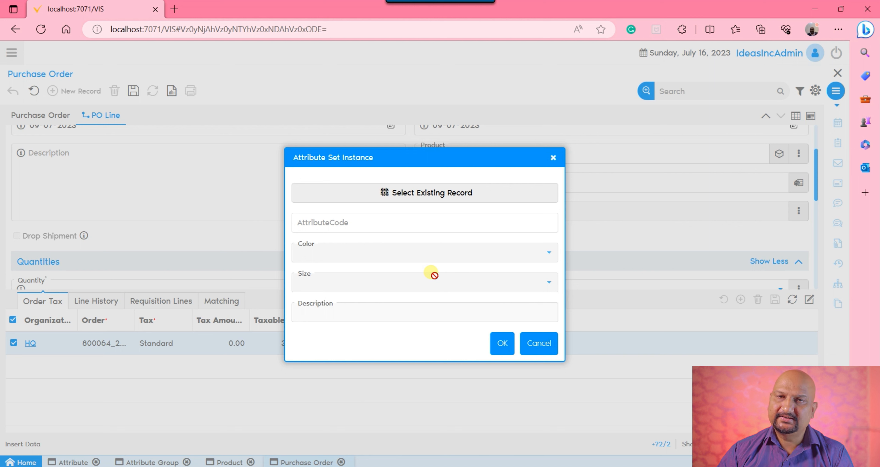
pyautogui.click(540, 349)
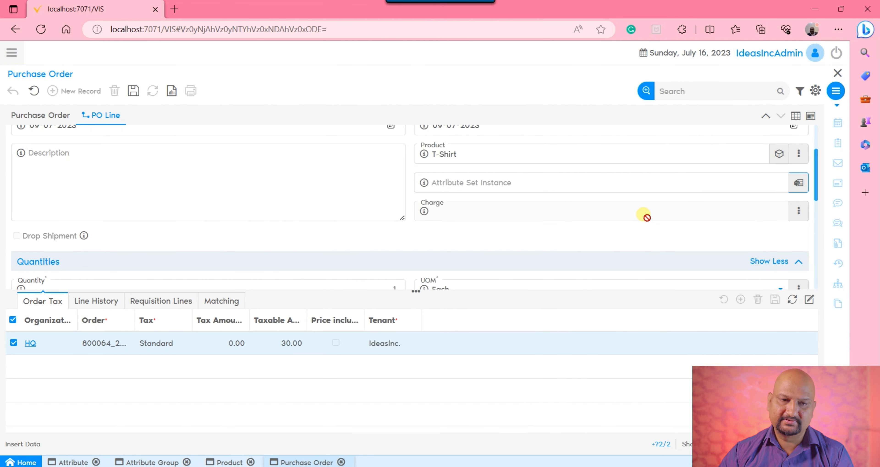
pyautogui.click(33, 90)
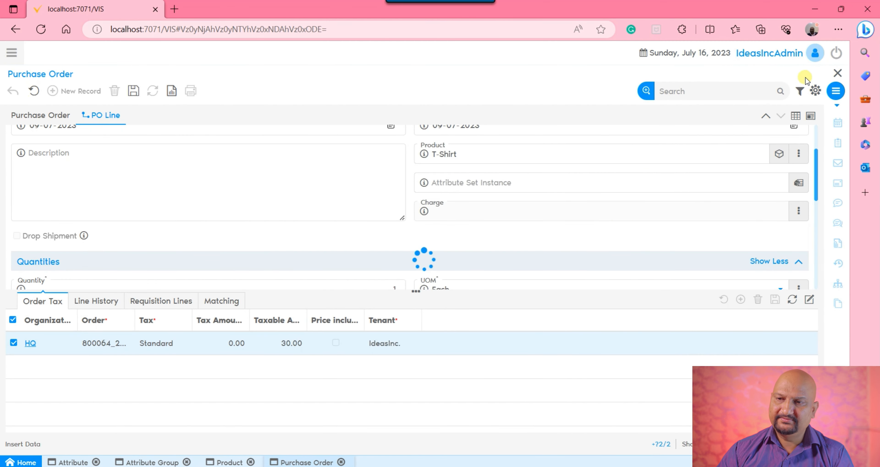
pyautogui.click(839, 74)
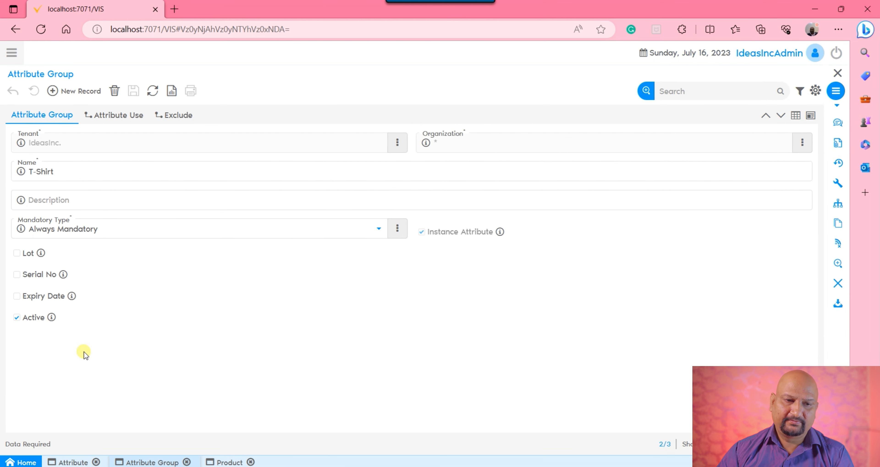
# Step: Find and open the Lot Control window
pyautogui.click(11, 53)
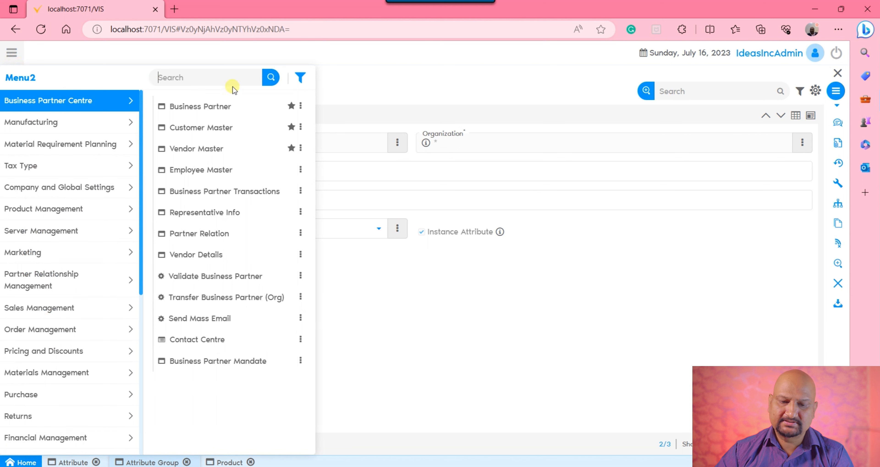
pyautogui.write('Lot')
pyautogui.press('Down')
pyautogui.press('Down')
pyautogui.press('Return')
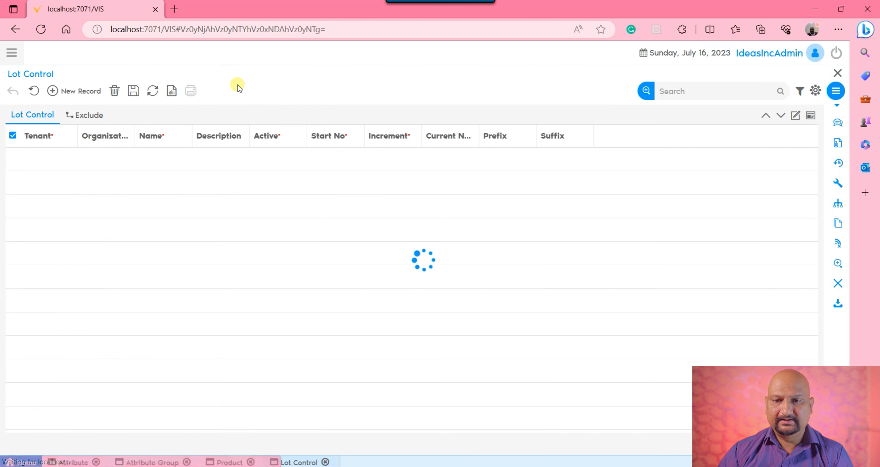
# Step: Create and save a lot control record named Shampoo with start number 100, increment 1 and current next 100
pyautogui.click(794, 118)
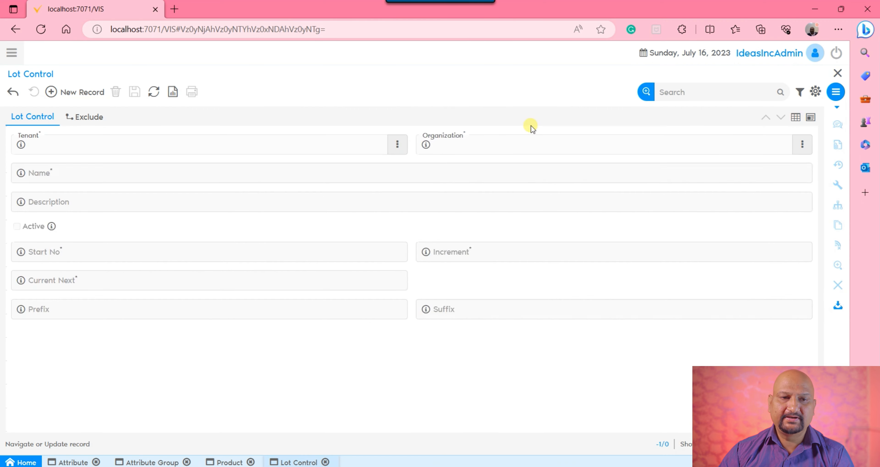
pyautogui.click(80, 98)
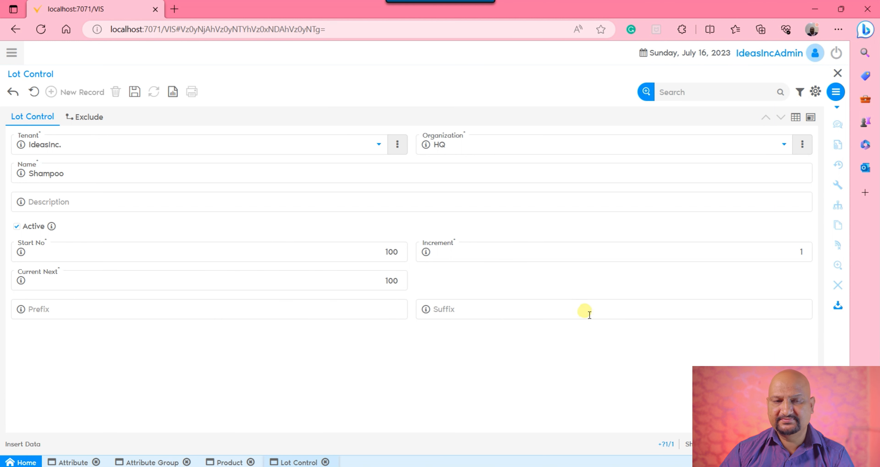
pyautogui.click(134, 91)
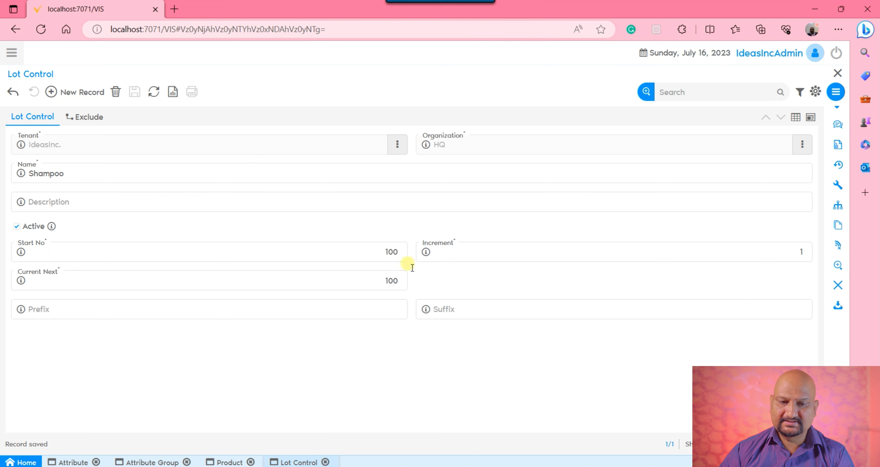
# Step: Start a new attribute group named Shampoo-Lot with the mandatory type Always Mandatory
pyautogui.click(150, 462)
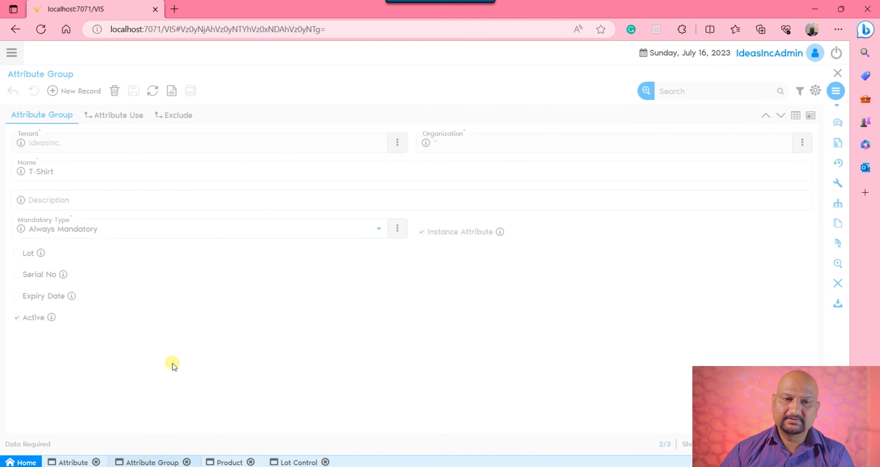
pyautogui.click(87, 96)
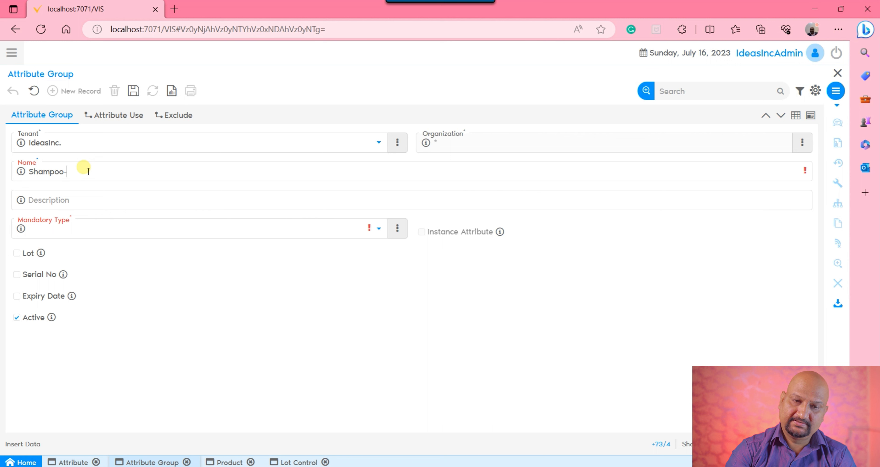
pyautogui.click(145, 228)
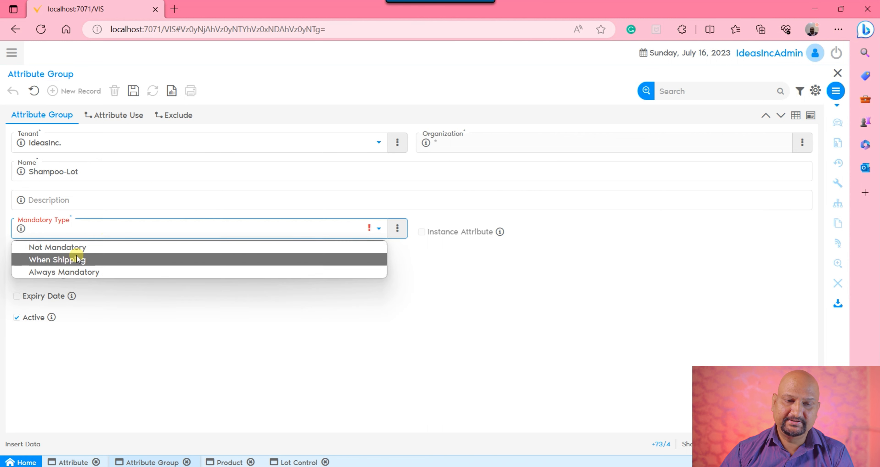
pyautogui.click(87, 272)
# Step: Enable Lot on the Shampoo-Lot group with the Shampoo lot control, make the lot mandatory, and save the group
pyautogui.click(17, 254)
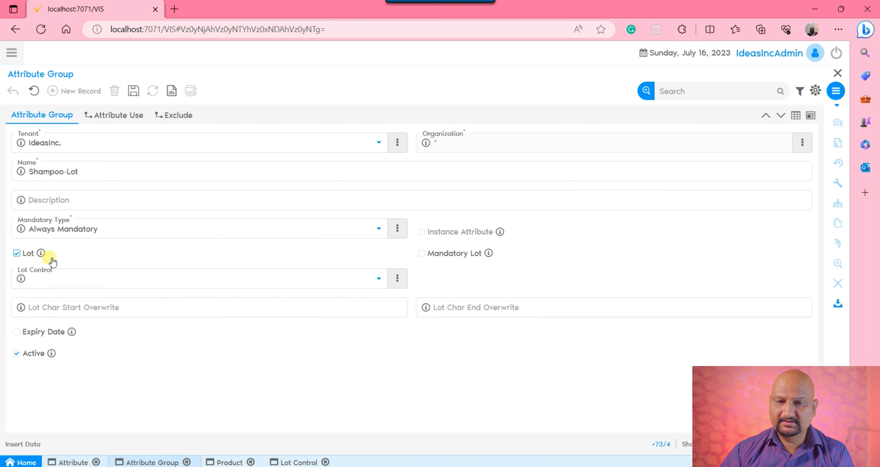
pyautogui.click(226, 273)
pyautogui.click(128, 309)
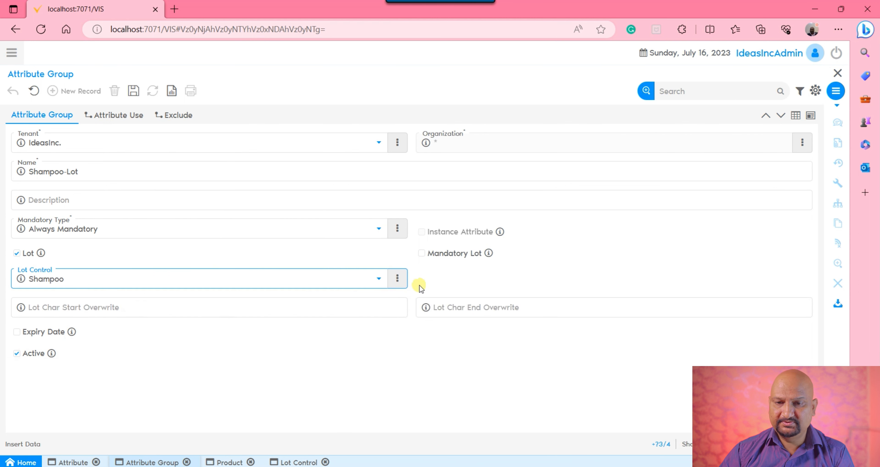
pyautogui.click(423, 255)
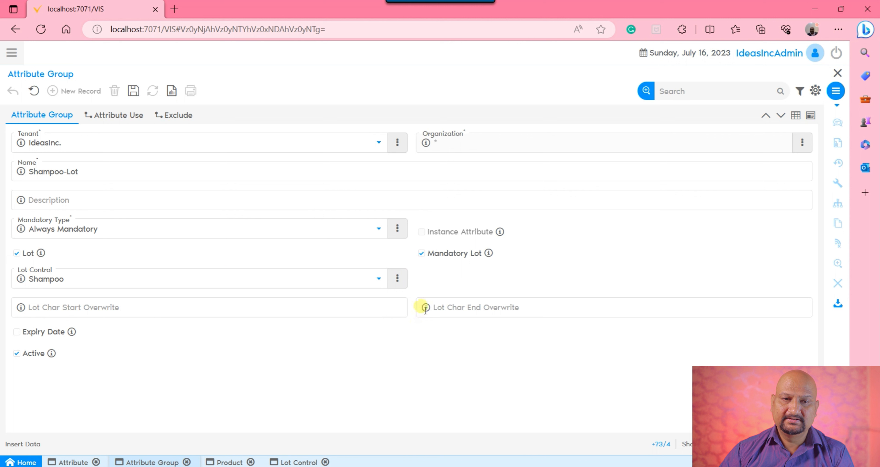
pyautogui.click(134, 91)
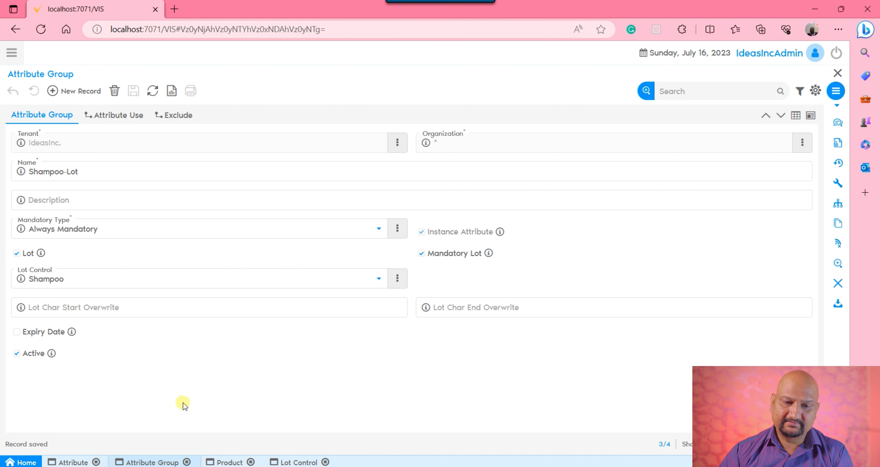
pyautogui.click(224, 461)
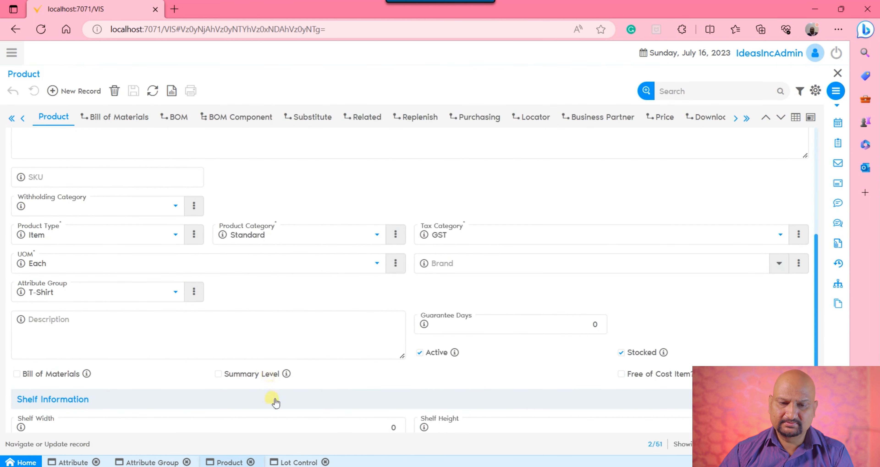
pyautogui.click(298, 462)
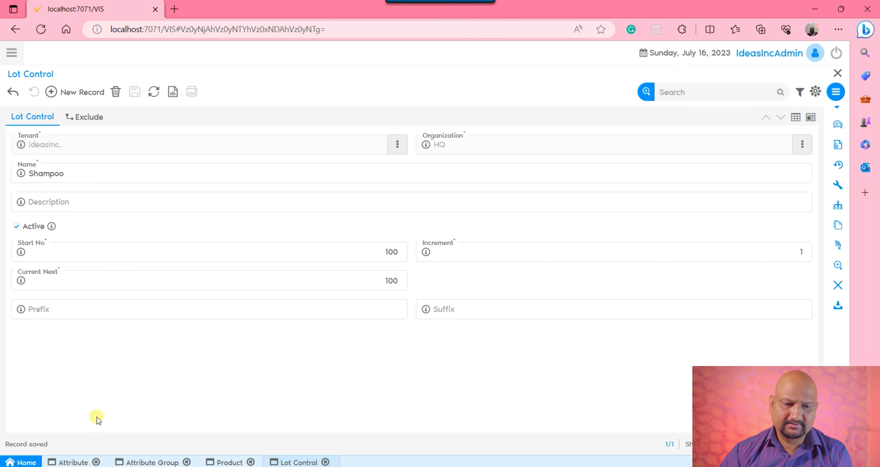
pyautogui.click(85, 463)
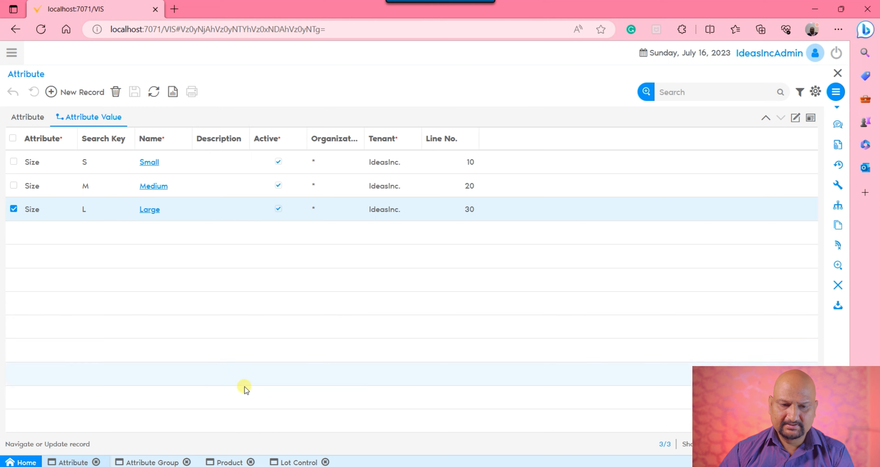
# Step: Start a new product record with Shampoo as both its search key and name
pyautogui.click(232, 463)
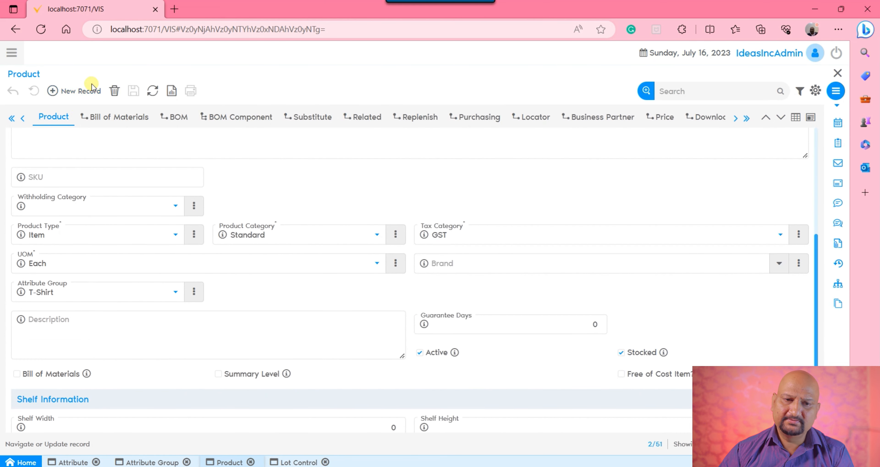
pyautogui.scroll(5, 372, 237)
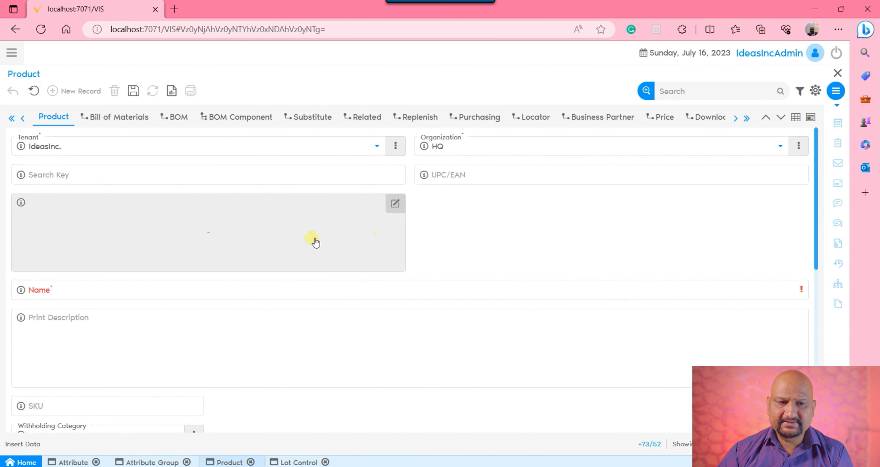
pyautogui.click(213, 175)
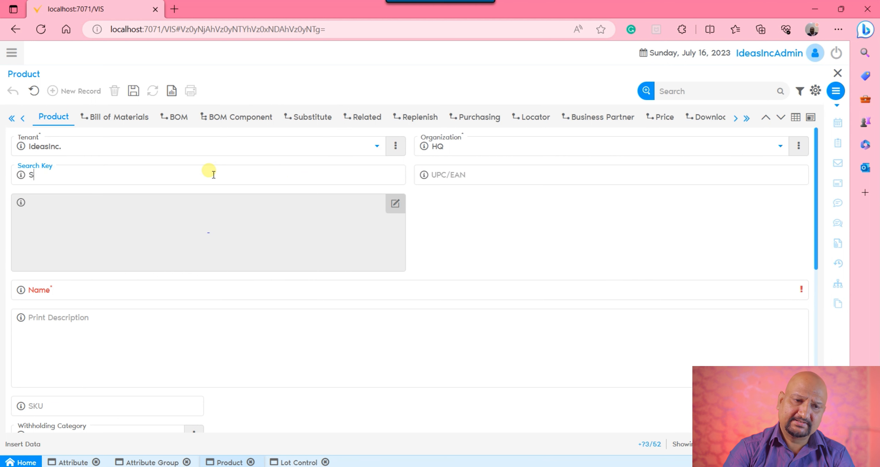
pyautogui.hotkey('ctrl', 'a')
pyautogui.hotkey('ctrl', 'c')
pyautogui.click(69, 284)
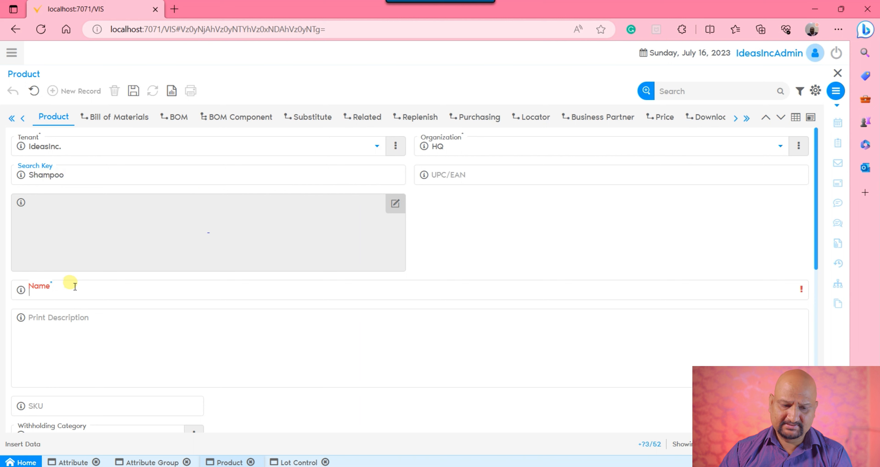
pyautogui.hotkey('ctrl', 'v')
pyautogui.click(289, 335)
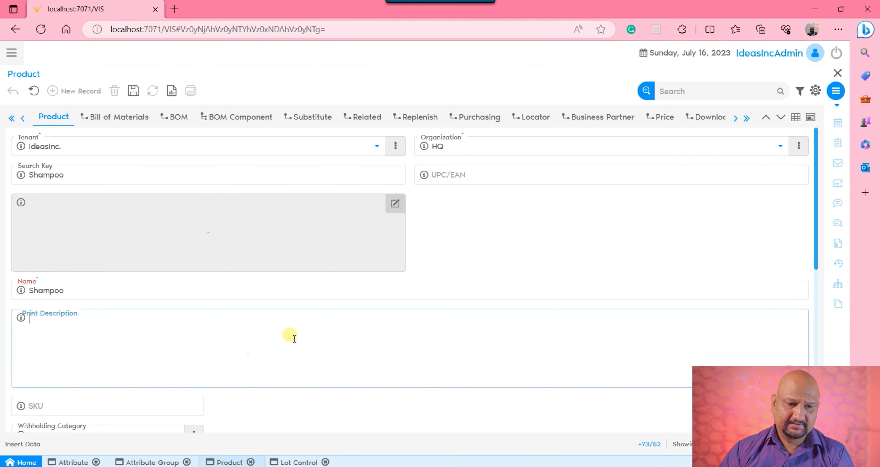
# Step: Set the Shampoo product's category to Stationary, leaving Item as the product type
pyautogui.scroll(-3, 289, 335)
pyautogui.click(375, 325)
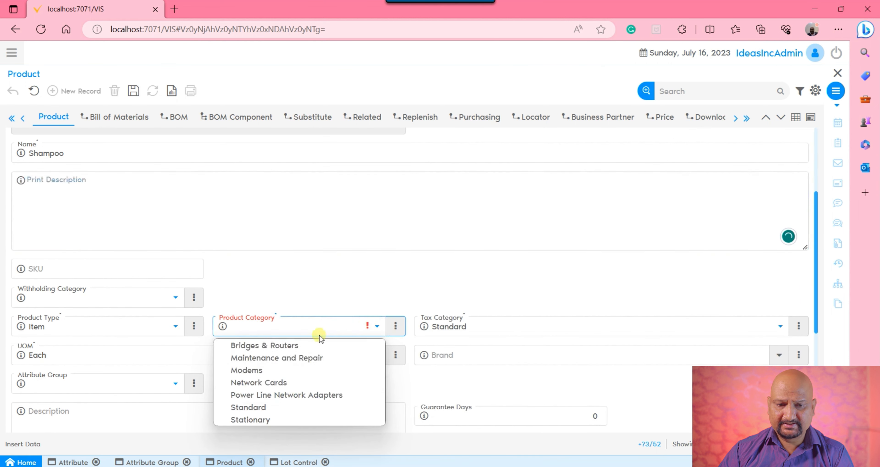
pyautogui.click(277, 422)
pyautogui.click(119, 319)
pyautogui.click(119, 319)
# Step: Refresh the available attribute groups, assign Shampoo-Lot to the Shampoo product, and save the product
pyautogui.click(151, 381)
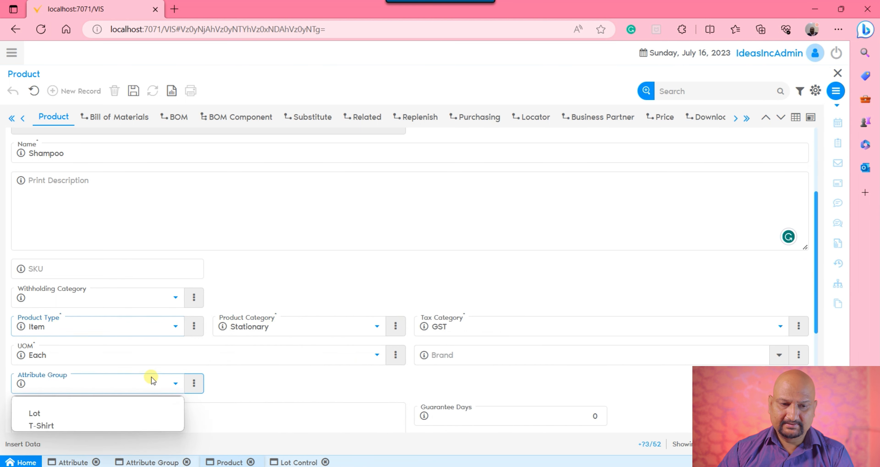
pyautogui.click(113, 388)
pyautogui.click(133, 389)
pyautogui.click(194, 383)
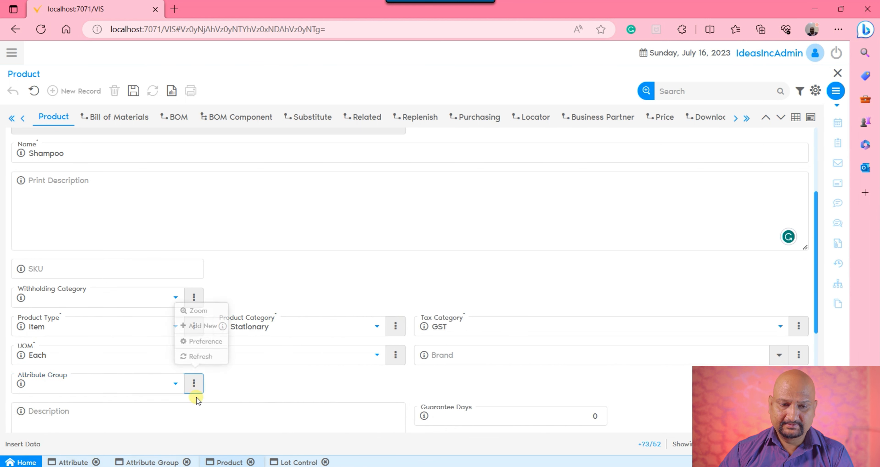
pyautogui.click(205, 357)
pyautogui.click(132, 389)
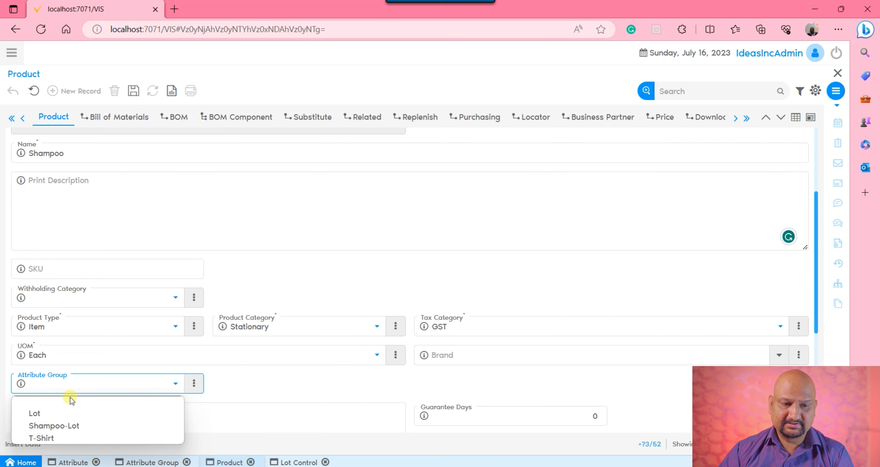
pyautogui.click(47, 427)
pyautogui.click(134, 91)
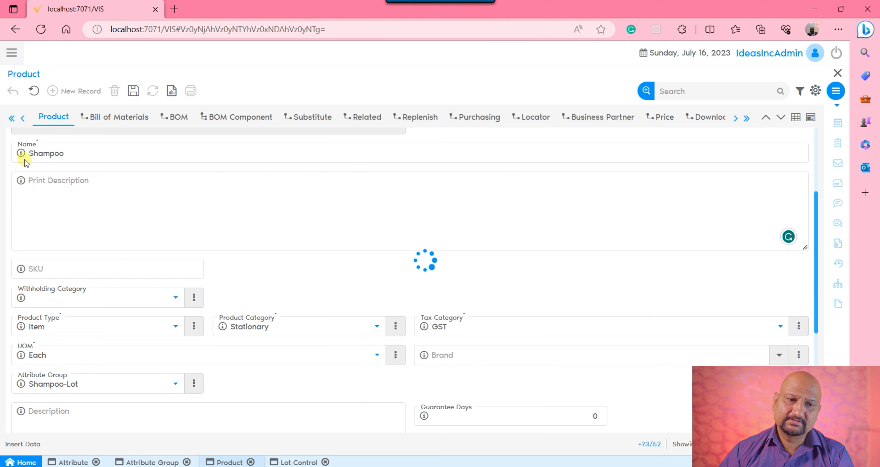
pyautogui.scroll(4, 219, 194)
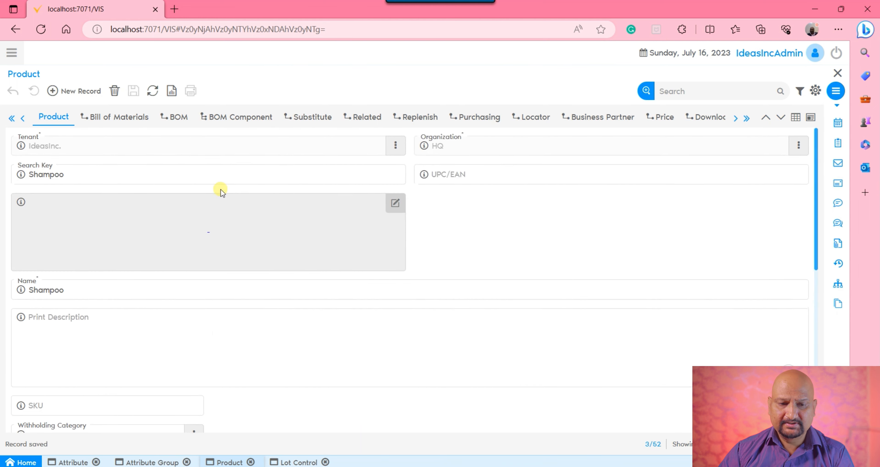
# Step: Open the Serial No Control window, create a new serial number control named AC, and save it
pyautogui.click(11, 52)
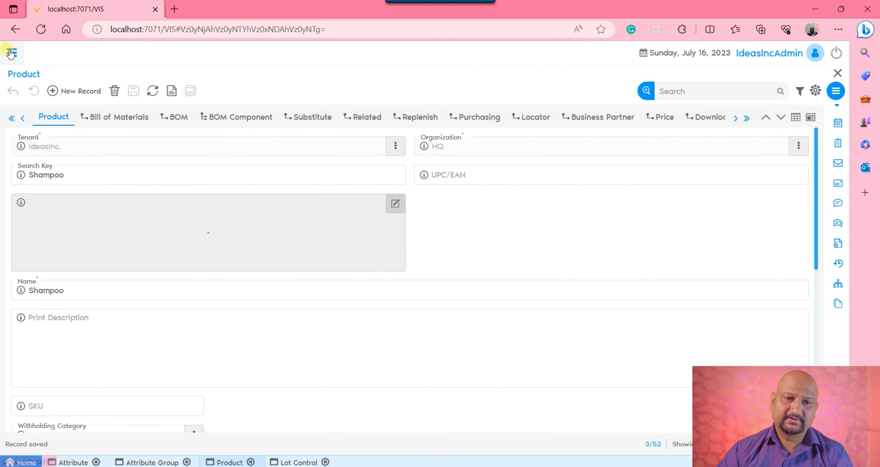
pyautogui.write('serial')
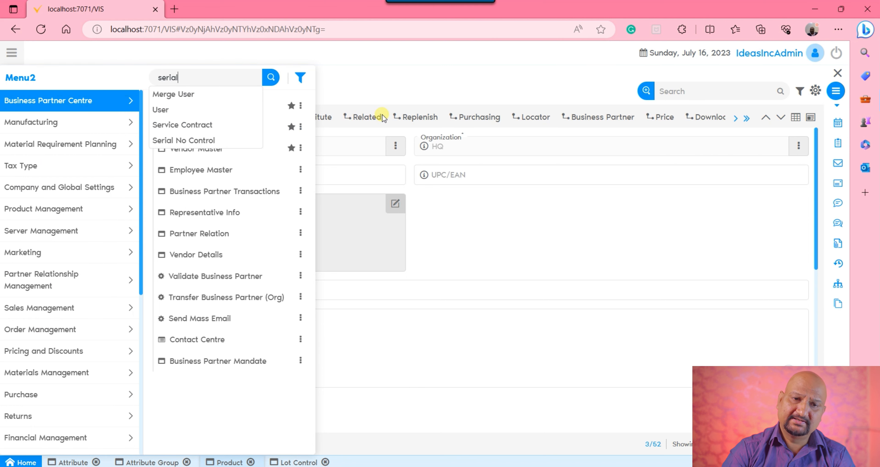
pyautogui.press('Return')
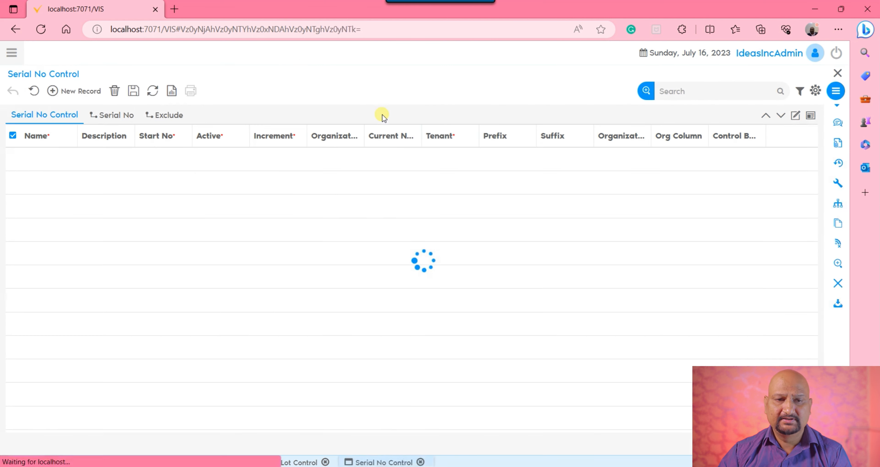
pyautogui.click(95, 96)
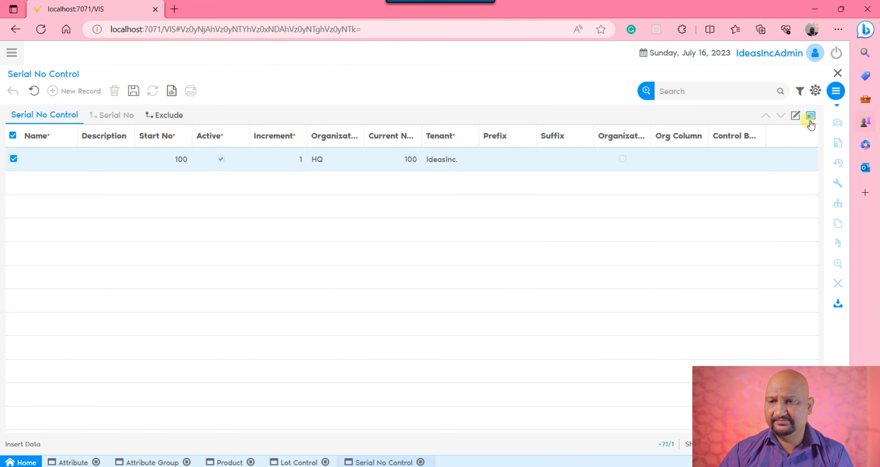
pyautogui.click(795, 117)
pyautogui.click(136, 169)
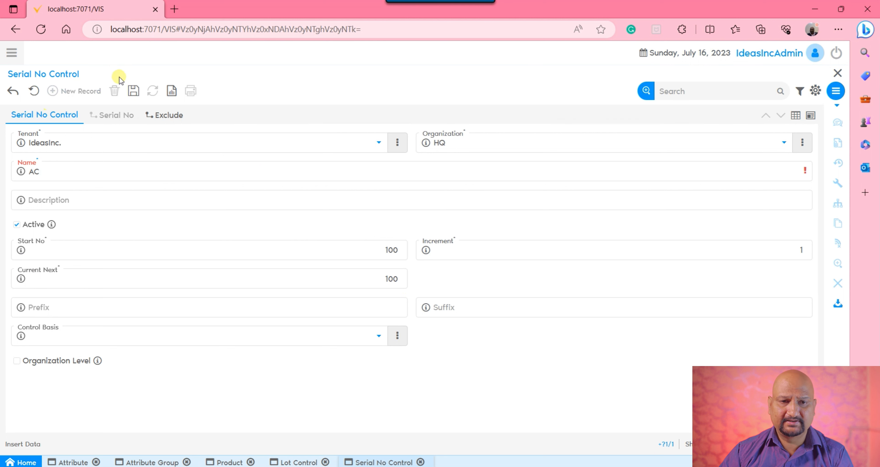
pyautogui.click(133, 91)
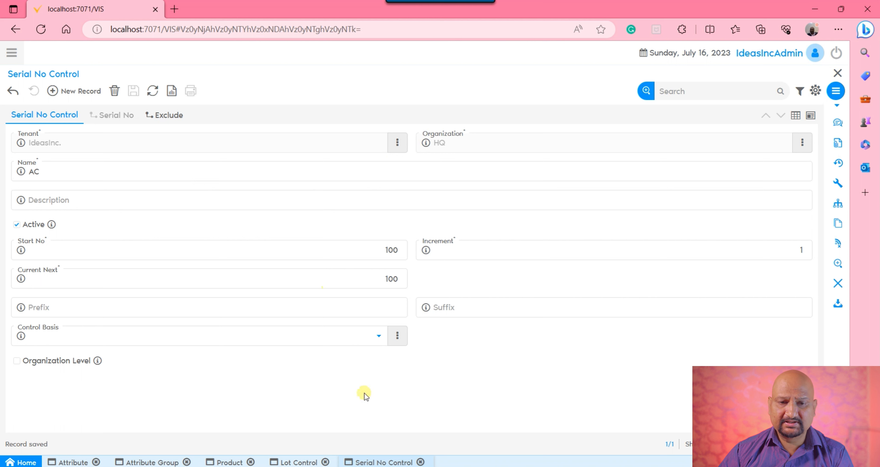
# Step: Set the AC serial number control's Control Basis to Attribute and save the record
pyautogui.click(261, 336)
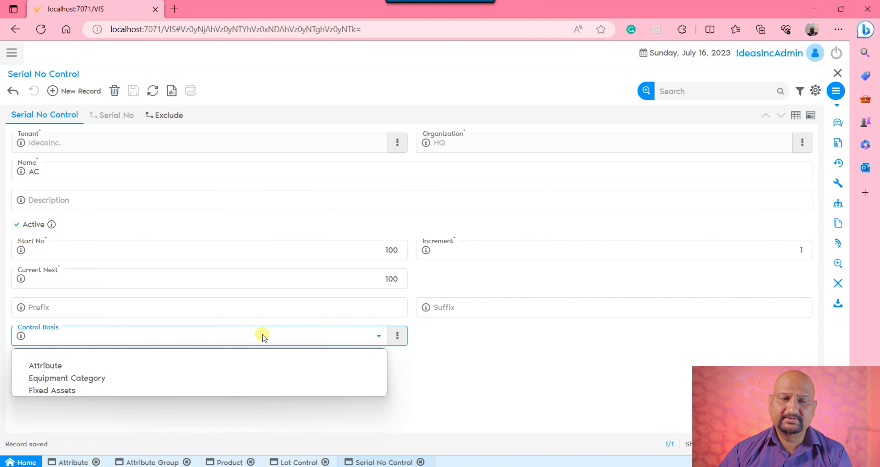
pyautogui.click(110, 366)
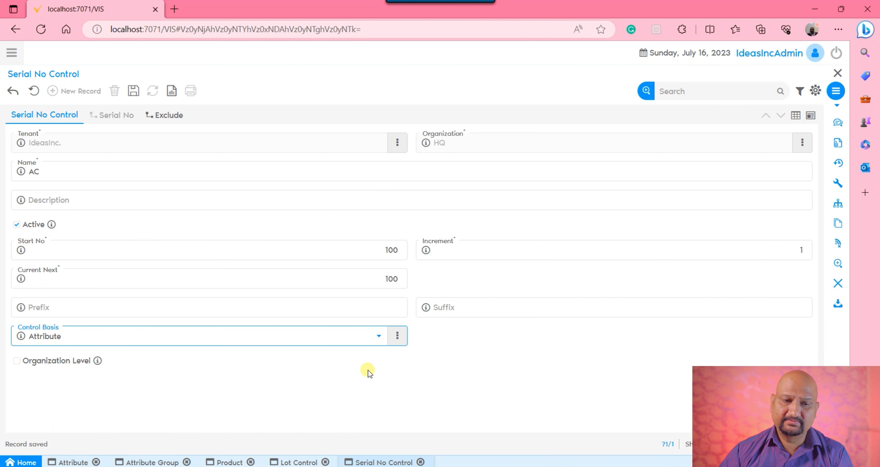
pyautogui.click(137, 334)
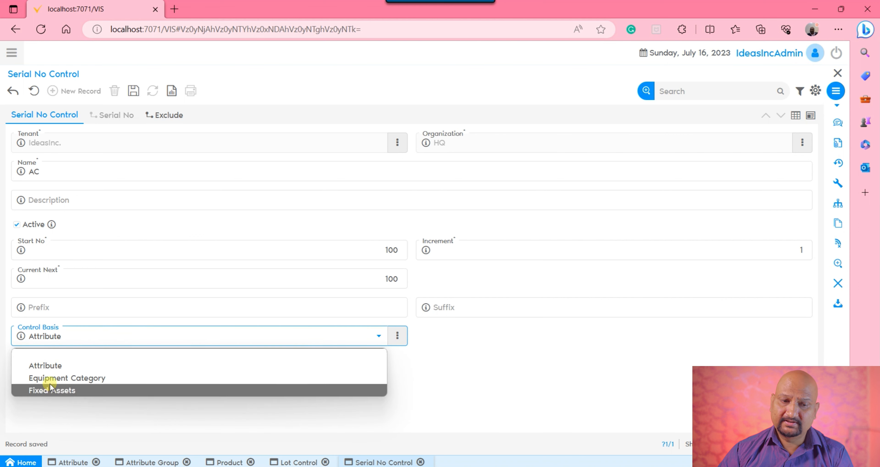
pyautogui.click(414, 382)
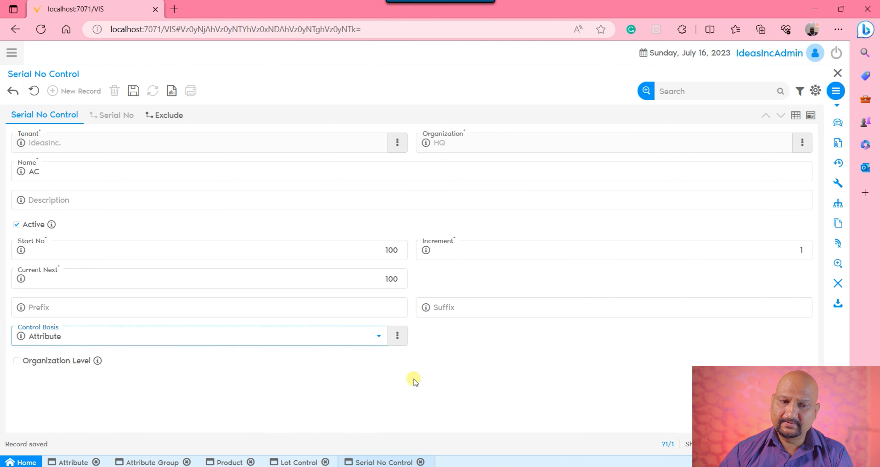
pyautogui.click(134, 90)
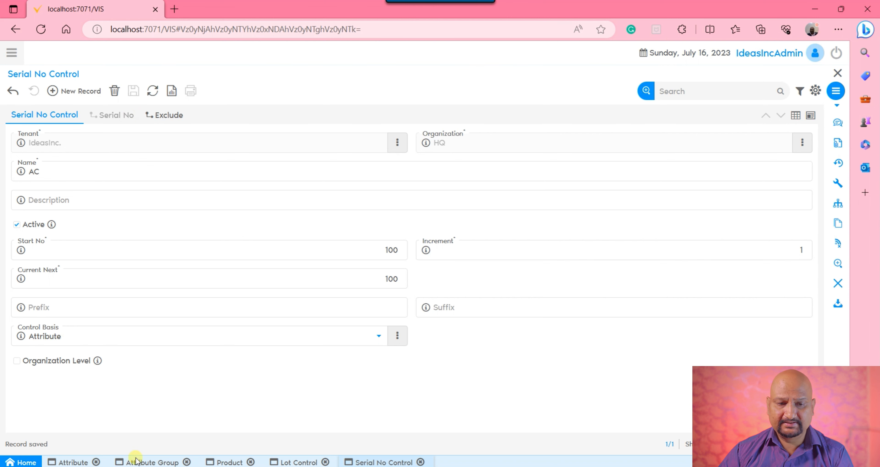
# Step: Start a new attribute group named AC-Serial No with Always Mandatory as its mandatory type
pyautogui.click(145, 463)
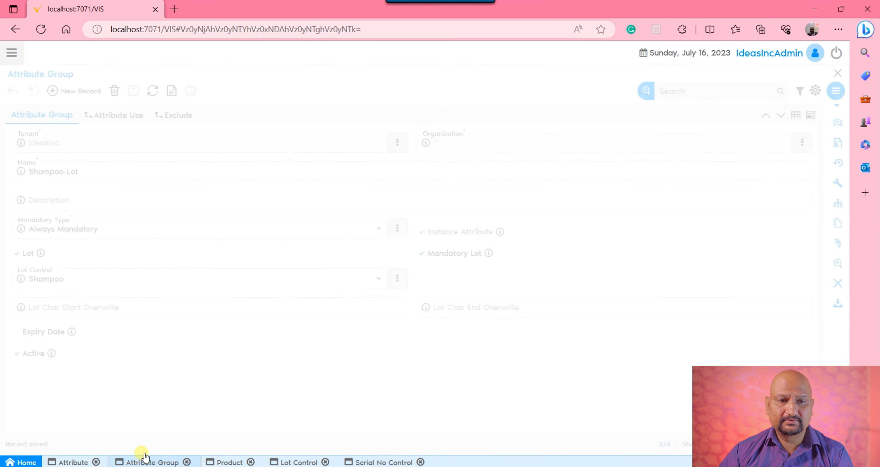
pyautogui.click(88, 91)
pyautogui.click(112, 180)
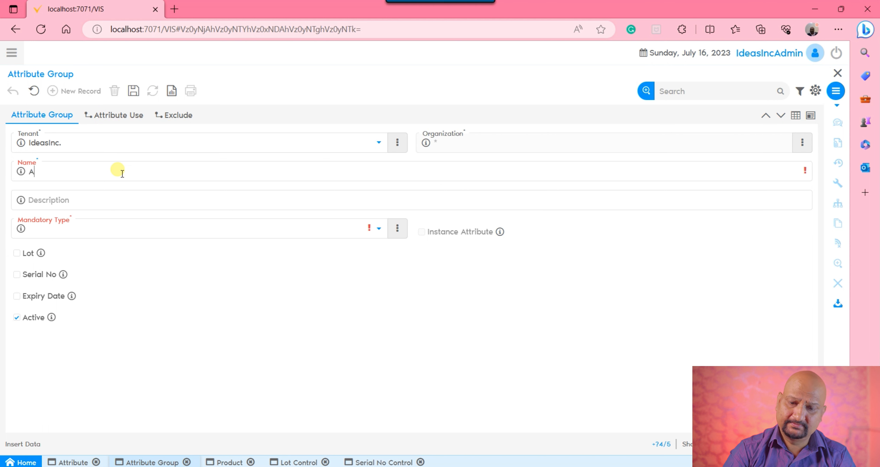
pyautogui.write('AC-Serial No')
pyautogui.click(177, 227)
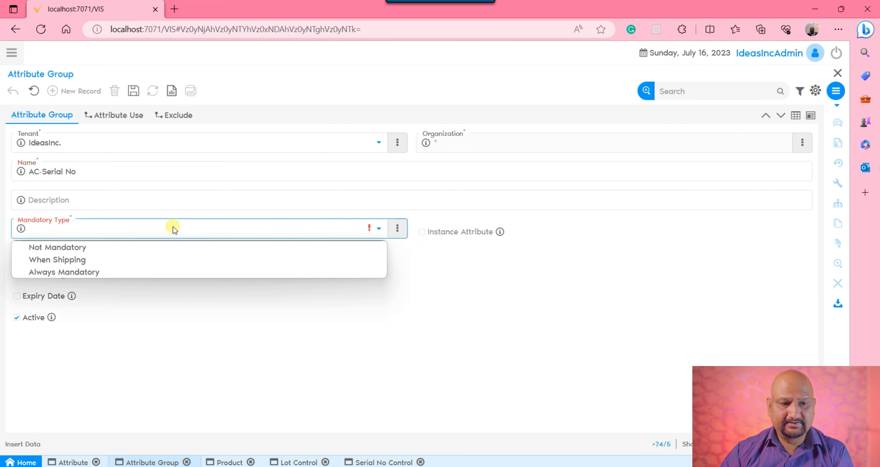
pyautogui.click(63, 273)
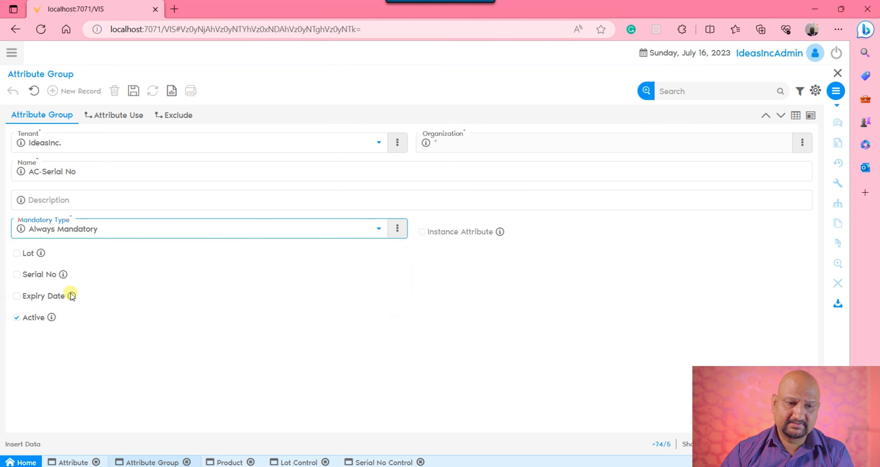
# Step: Enable Serial No on the AC-Serial No group with the AC serial number control, and make the serial number mandatory
pyautogui.click(17, 274)
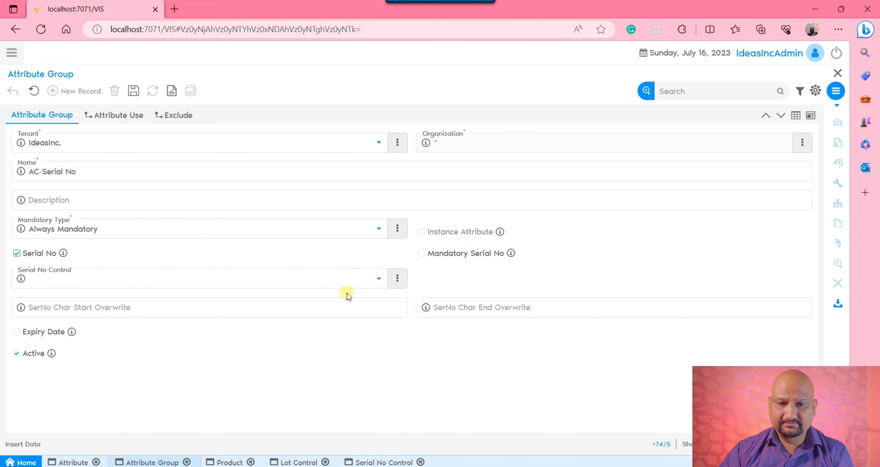
pyautogui.click(304, 283)
pyautogui.click(98, 303)
pyautogui.click(121, 281)
pyautogui.click(113, 309)
pyautogui.click(421, 253)
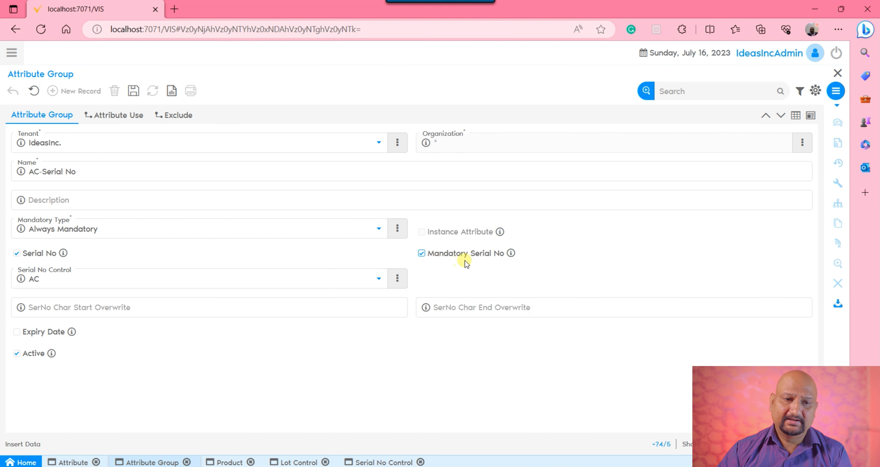
# Step: Enable a mandatory expiry date on the AC-Serial No group and save the group
pyautogui.click(17, 332)
pyautogui.click(430, 332)
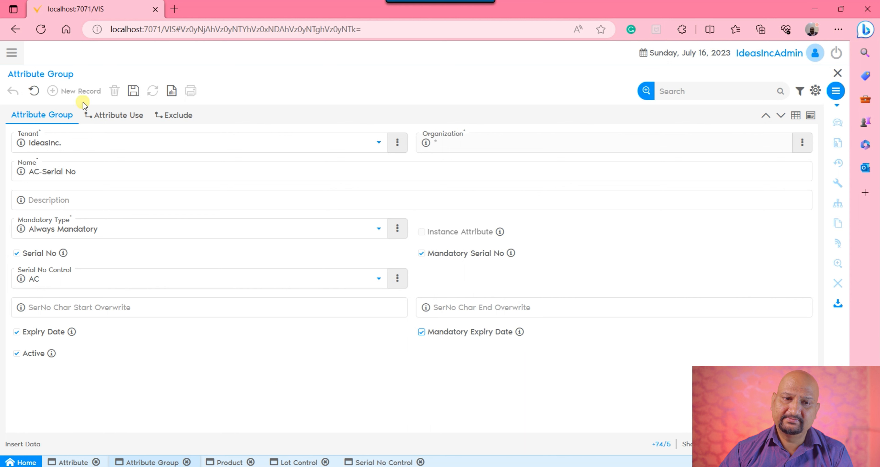
pyautogui.click(134, 91)
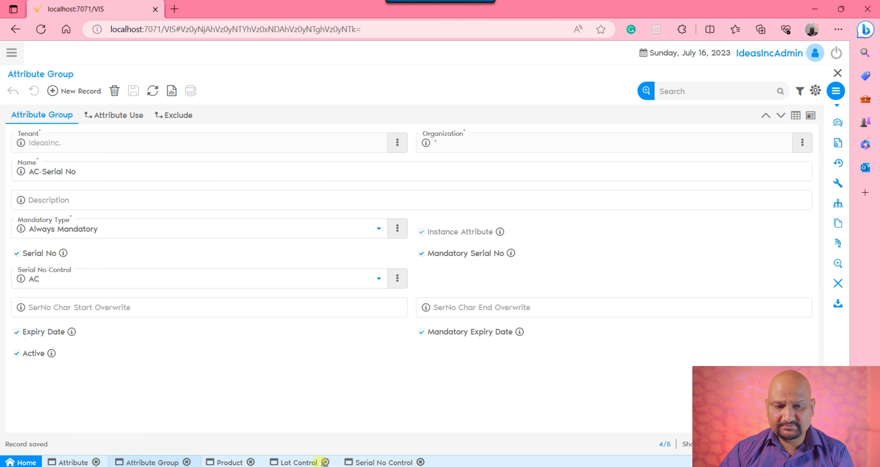
# Step: Start a new product record with Air Conditioner as both its search key and name
pyautogui.click(238, 463)
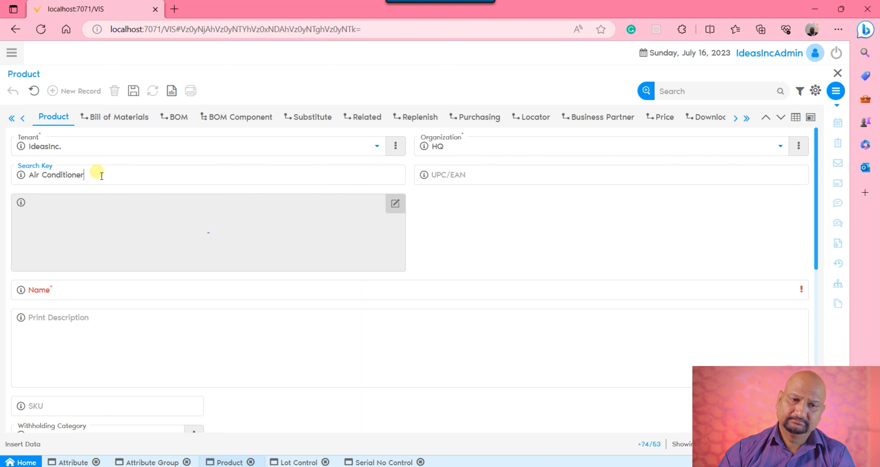
pyautogui.tripleClick(102, 176)
pyautogui.hotkey('ctrl', 'c')
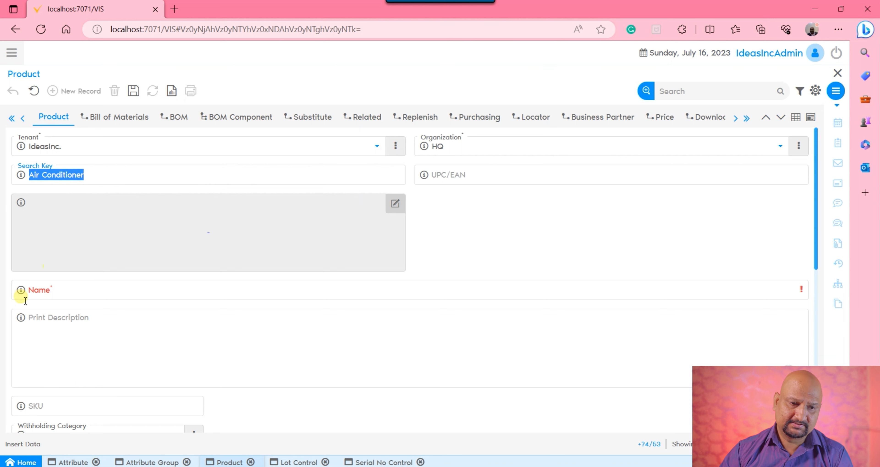
pyautogui.click(70, 297)
pyautogui.hotkey('ctrl', 'v')
pyautogui.click(238, 319)
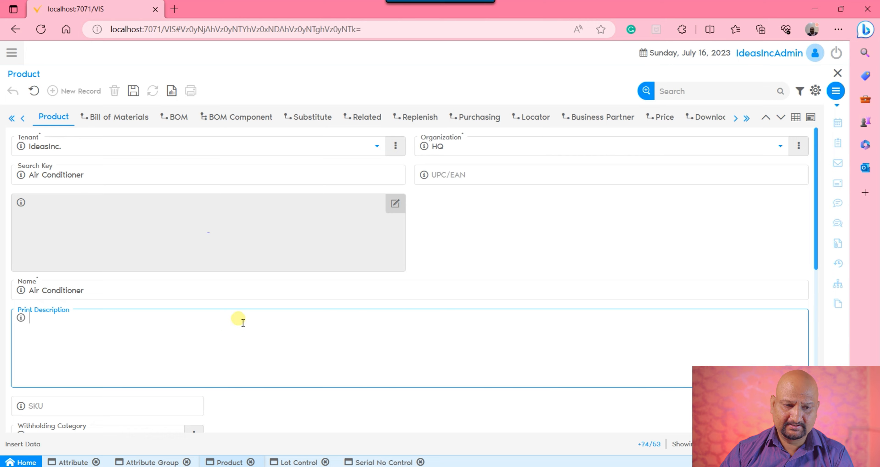
# Step: Open the product category choices for the Air Conditioner product
pyautogui.scroll(-3, 328, 287)
pyautogui.scroll(-2, 329, 288)
pyautogui.click(296, 282)
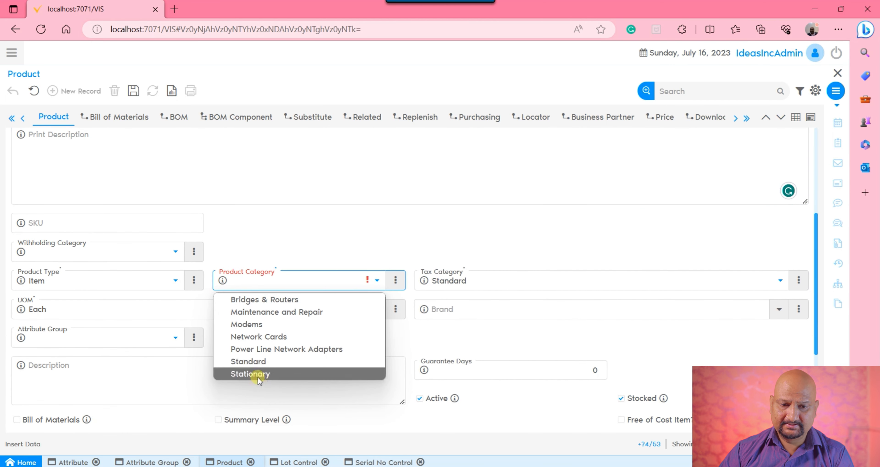